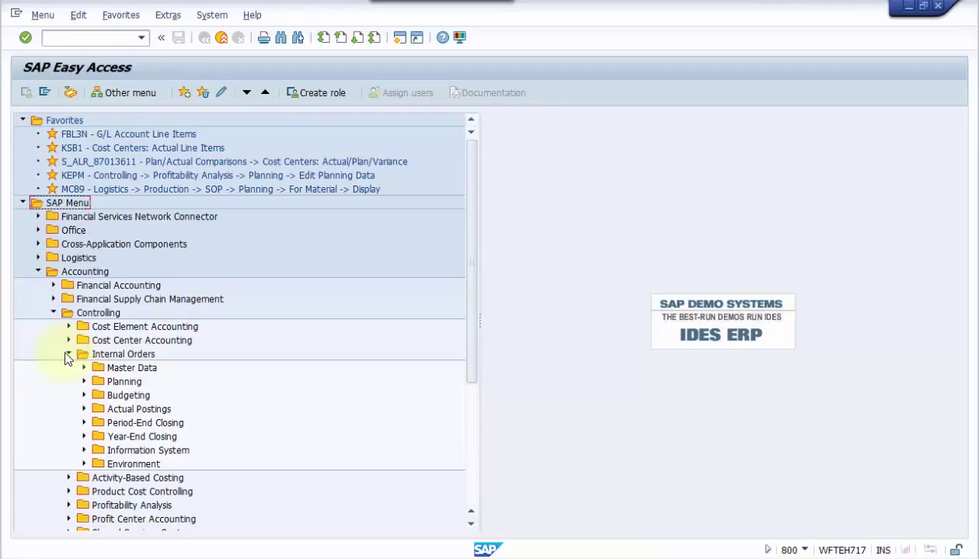
Start the KO03 Display transaction from the internal orders' master data special functions
{"action": "left_click", "coordinate": [85, 369]}
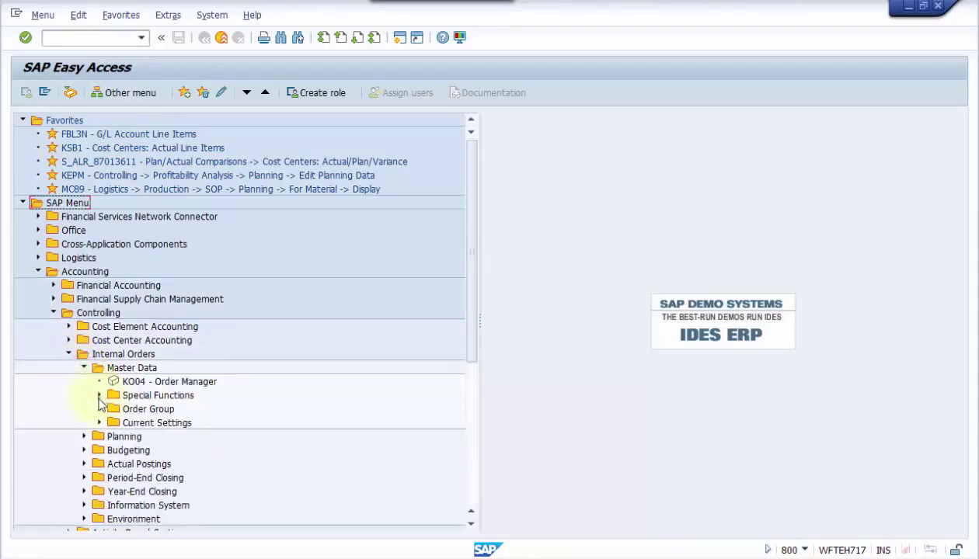
{"action": "left_click", "coordinate": [100, 396]}
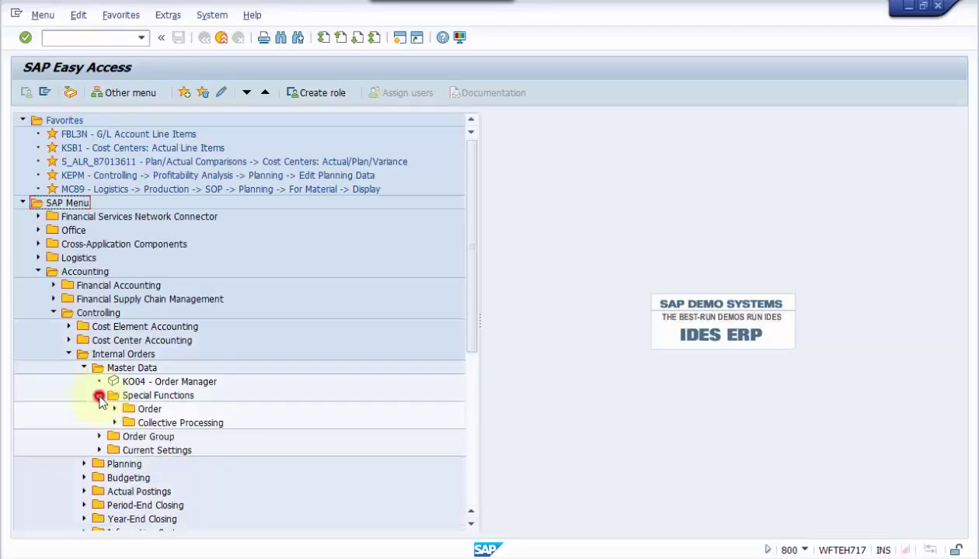
{"action": "left_click", "coordinate": [114, 409]}
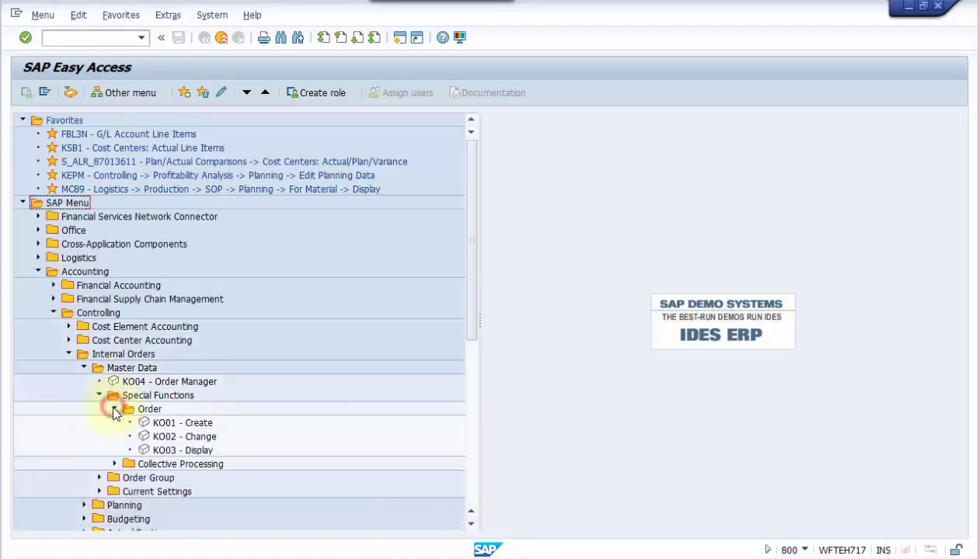
{"action": "double_click", "coordinate": [174, 452]}
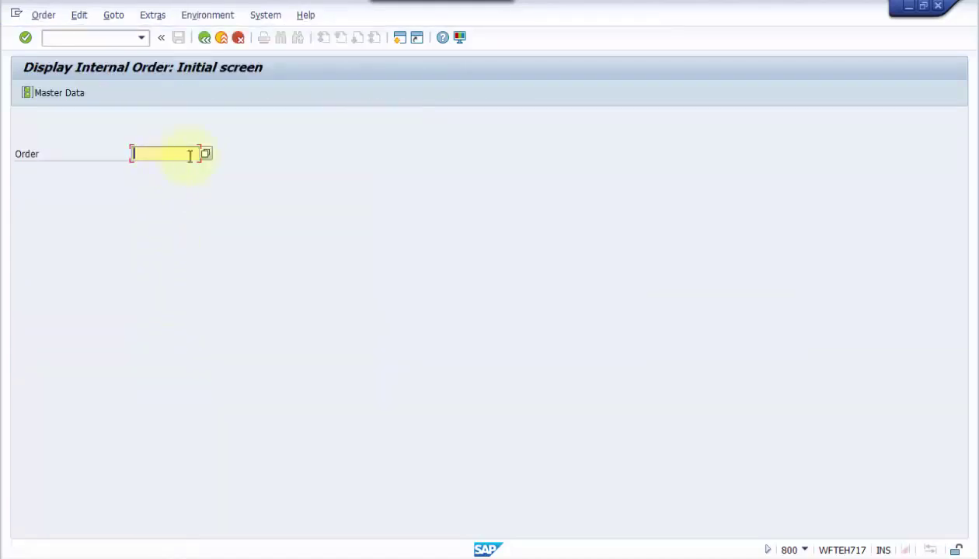
Search for internal orders of order type 9001 and choose the order described as "My order"
{"action": "left_click", "coordinate": [206, 155]}
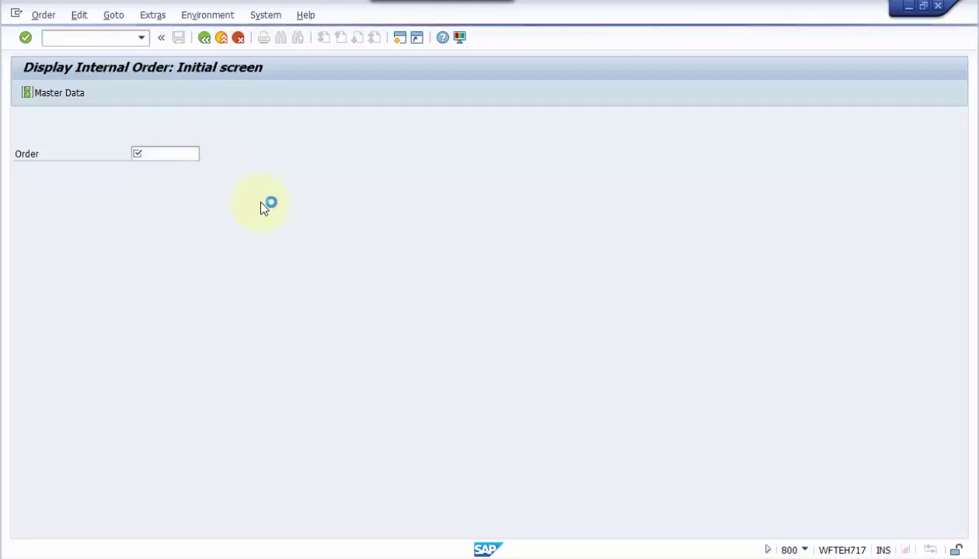
{"action": "left_click", "coordinate": [280, 215]}
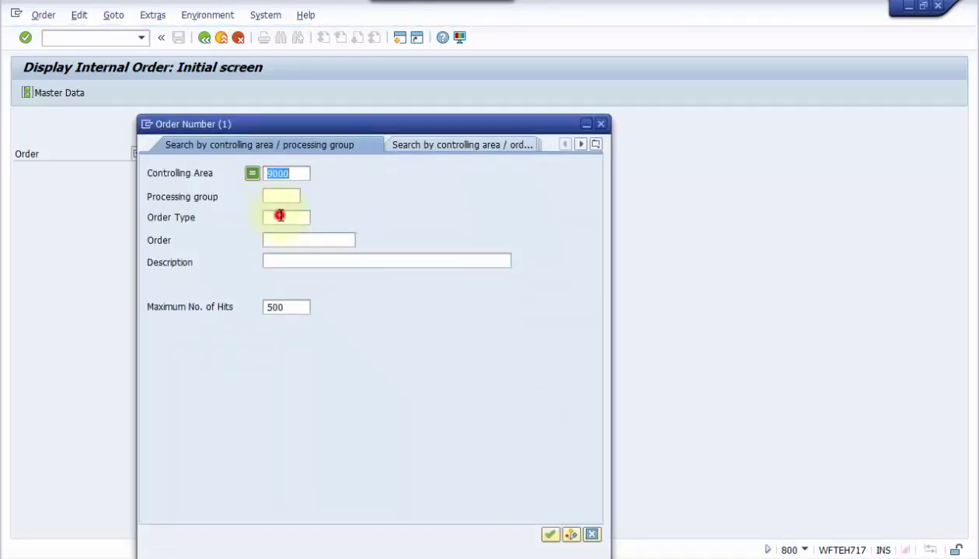
{"action": "type", "text": "9"}
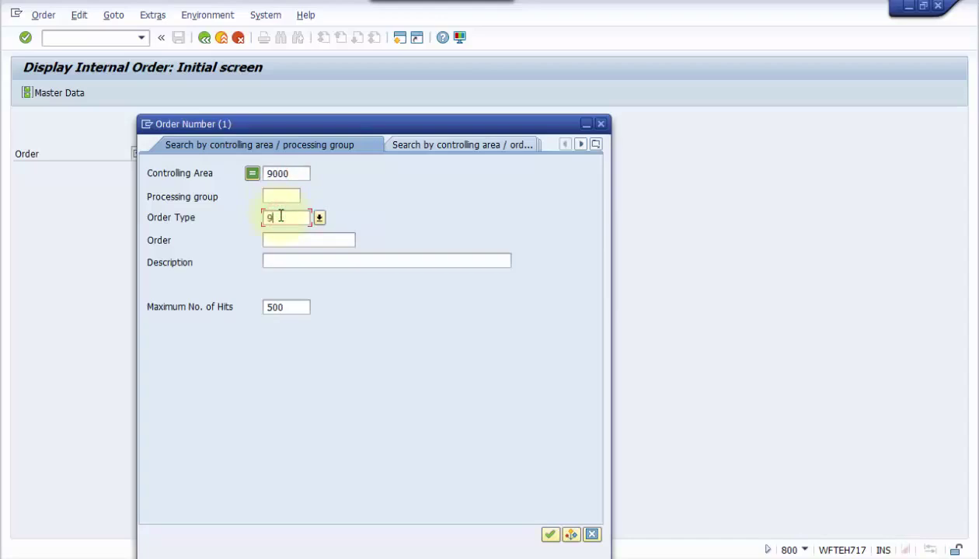
{"action": "type", "text": "001"}
{"action": "left_click", "coordinate": [550, 535]}
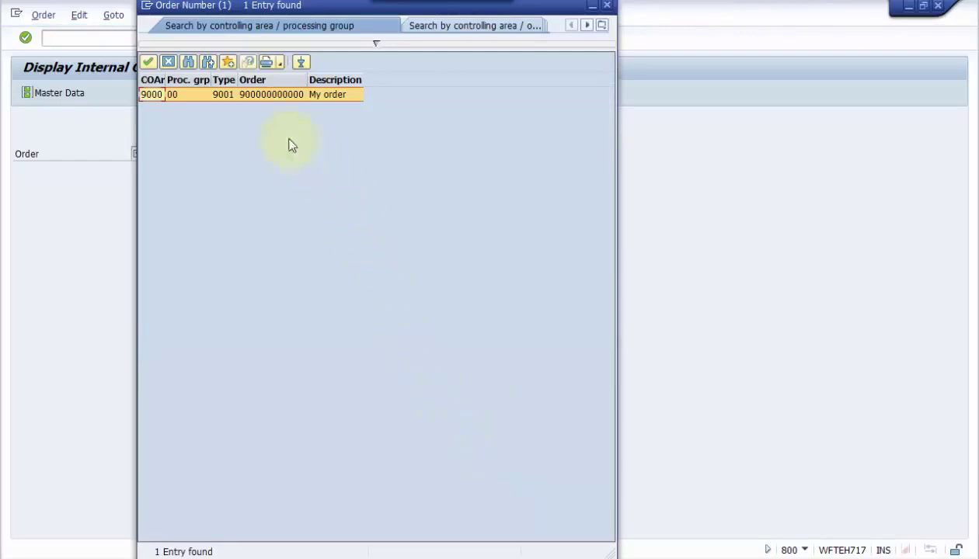
{"action": "left_click", "coordinate": [268, 99]}
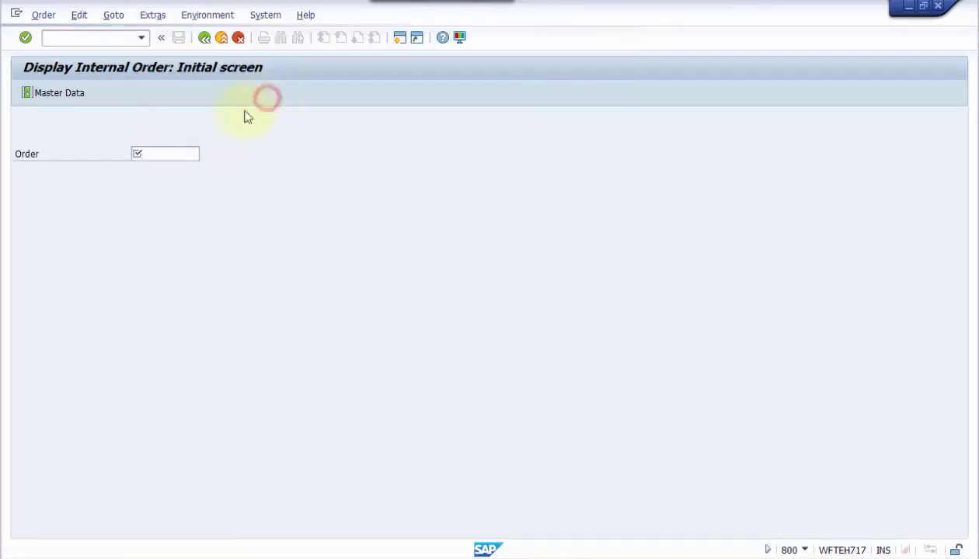
Copy the selected internal order's number from the Order field
{"action": "left_click_drag", "start_coordinate": [136, 153], "coordinate": [221, 160]}
{"action": "key", "text": "ctrl+c"}
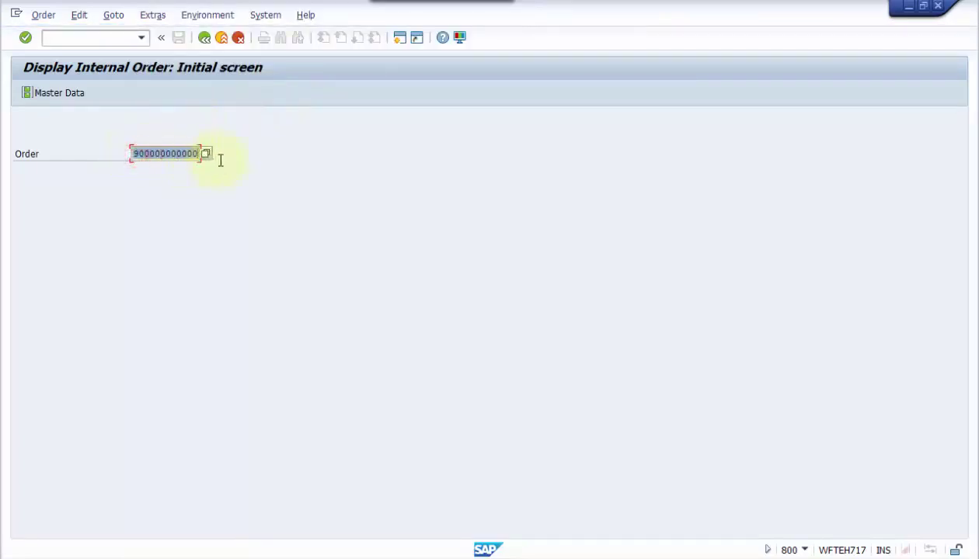
{"action": "left_click", "coordinate": [216, 158]}
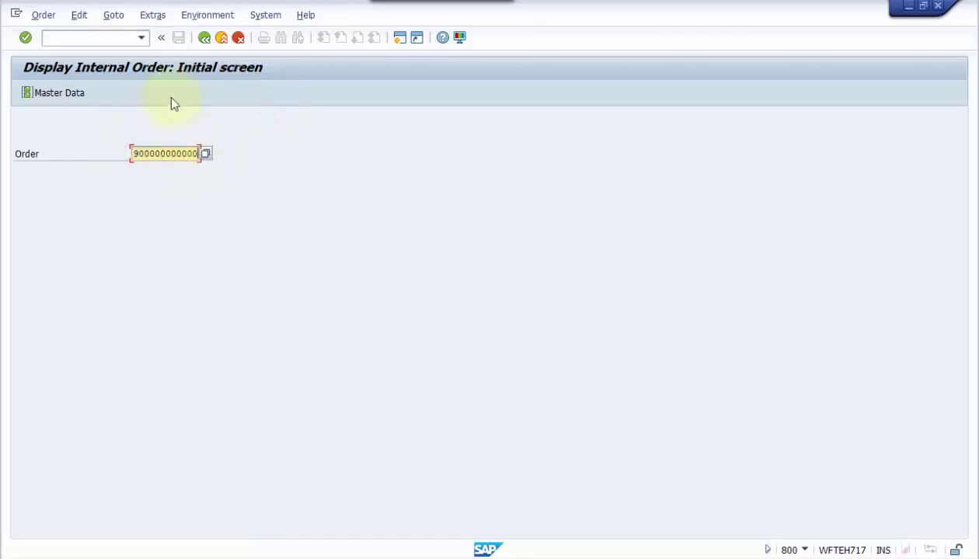
Start G/L account document entry in a new session and set the document and posting dates to 01.05.2015
{"action": "left_click", "coordinate": [398, 39]}
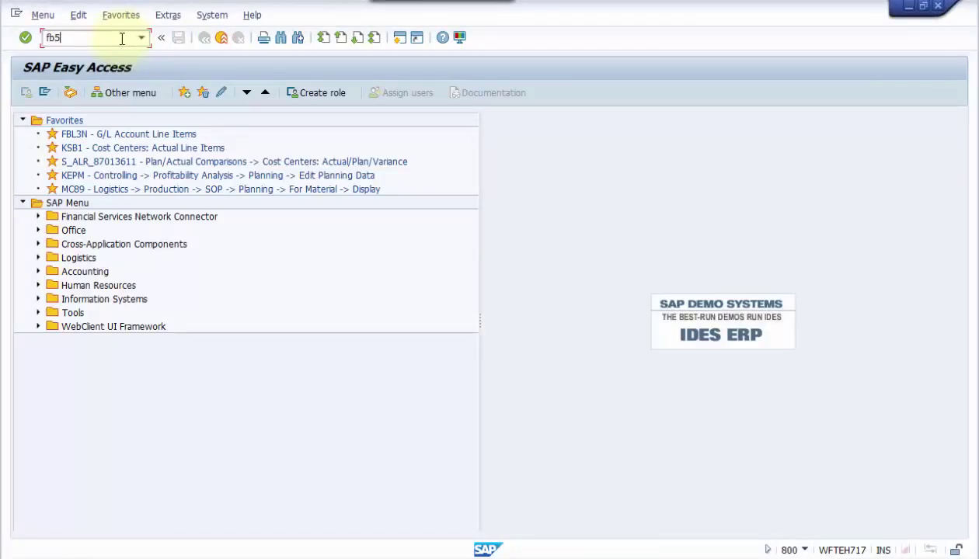
{"action": "left_click", "coordinate": [25, 37]}
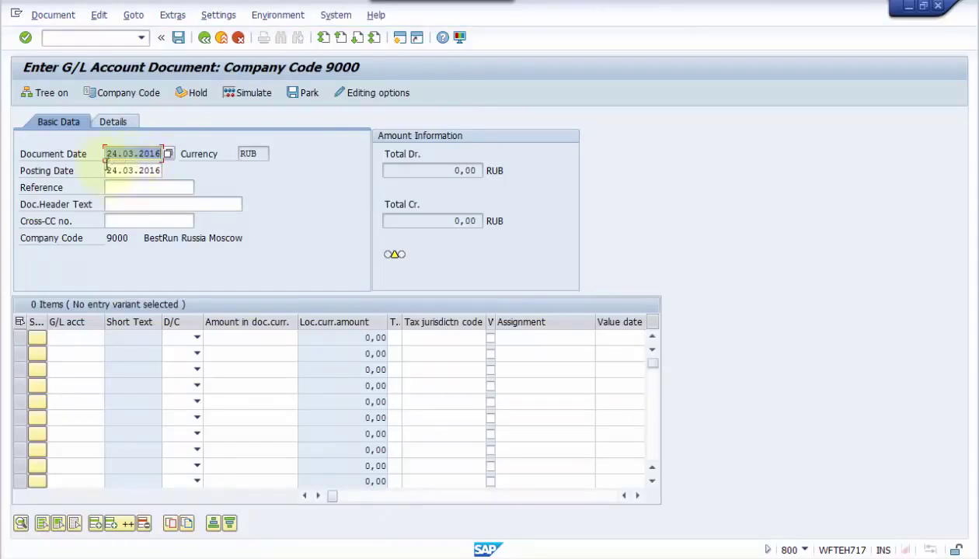
{"action": "key", "text": "Delete"}
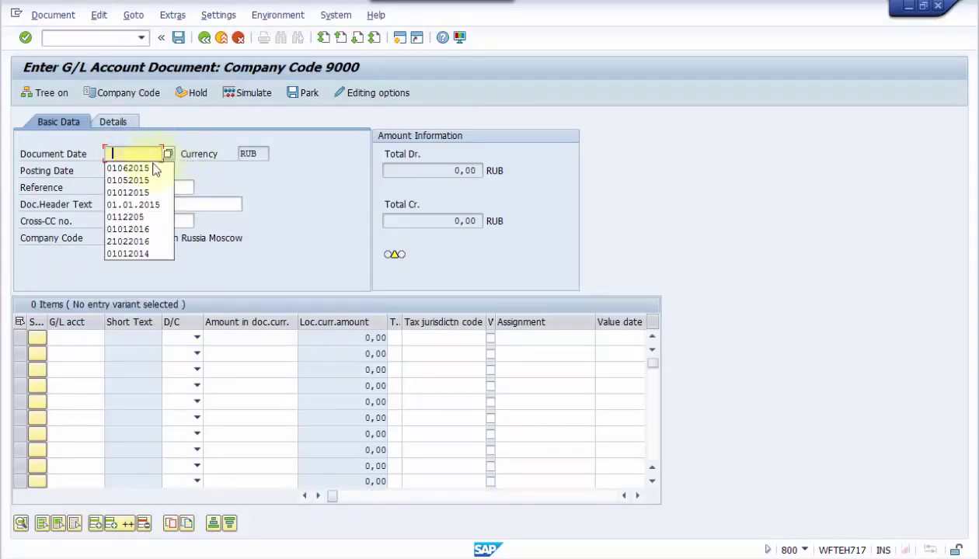
{"action": "left_click", "coordinate": [146, 181]}
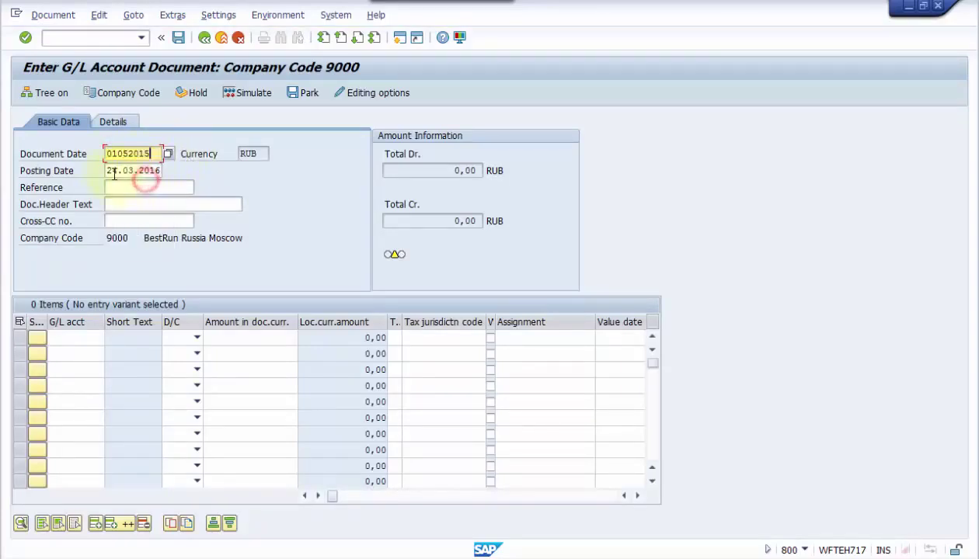
{"action": "left_click_drag", "start_coordinate": [108, 170], "coordinate": [183, 172]}
{"action": "key", "text": "Delete"}
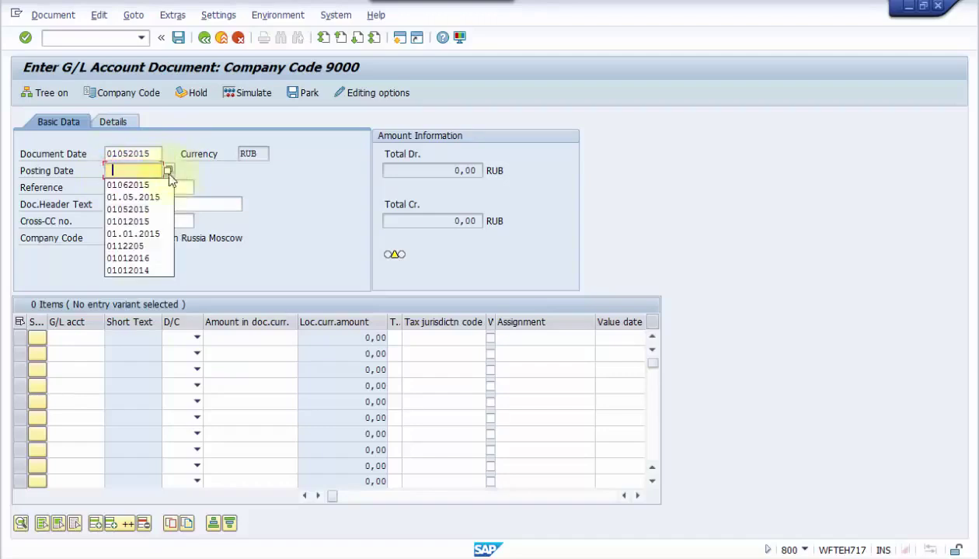
{"action": "left_click", "coordinate": [147, 198]}
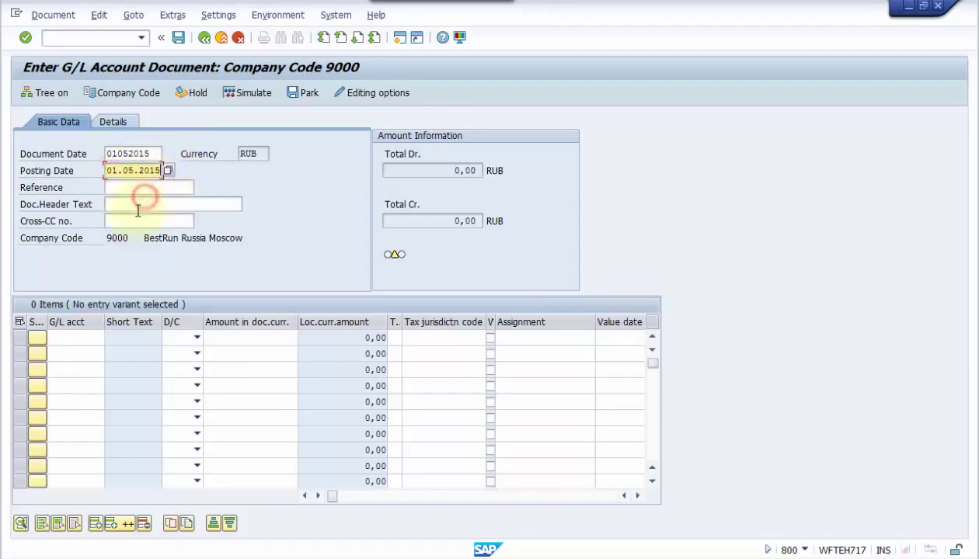
Enter the G/L accounts 35000900, 31001500 and INITIAL0 in the first three line items
{"action": "left_click", "coordinate": [69, 338]}
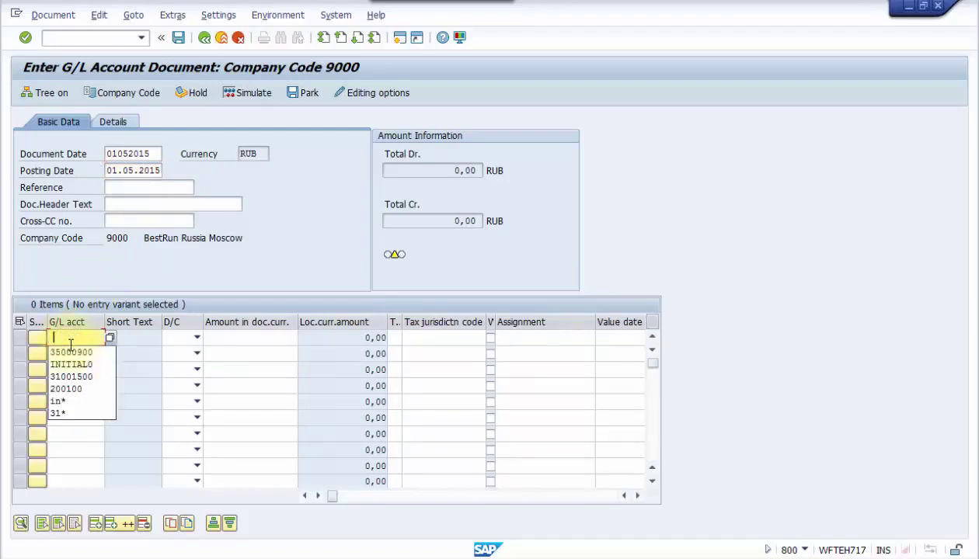
{"action": "left_click", "coordinate": [70, 352]}
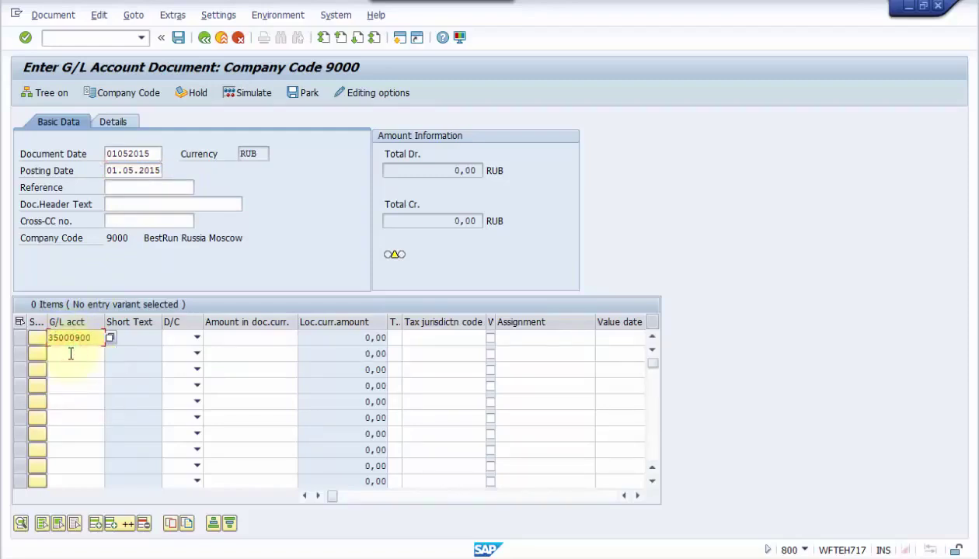
{"action": "left_click", "coordinate": [69, 355]}
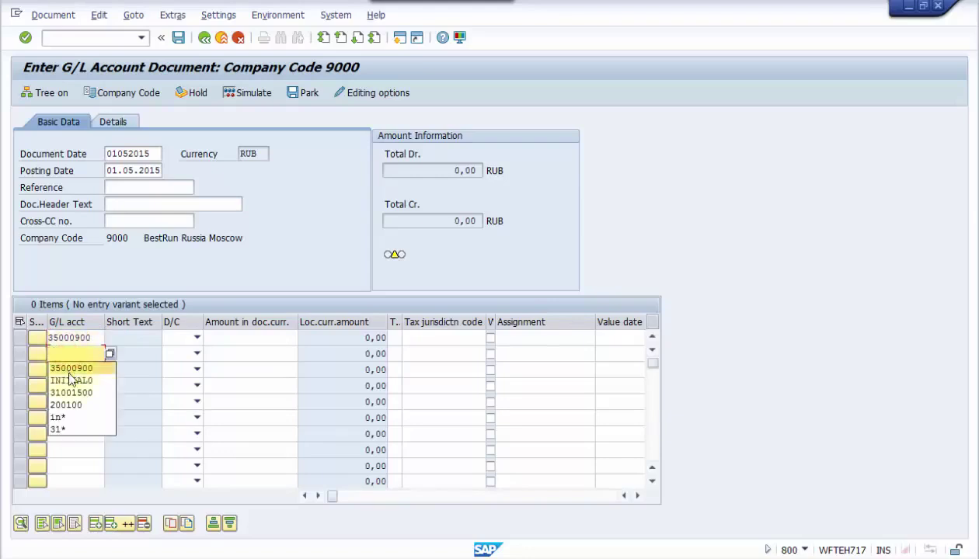
{"action": "left_click", "coordinate": [75, 395]}
{"action": "left_click", "coordinate": [75, 370]}
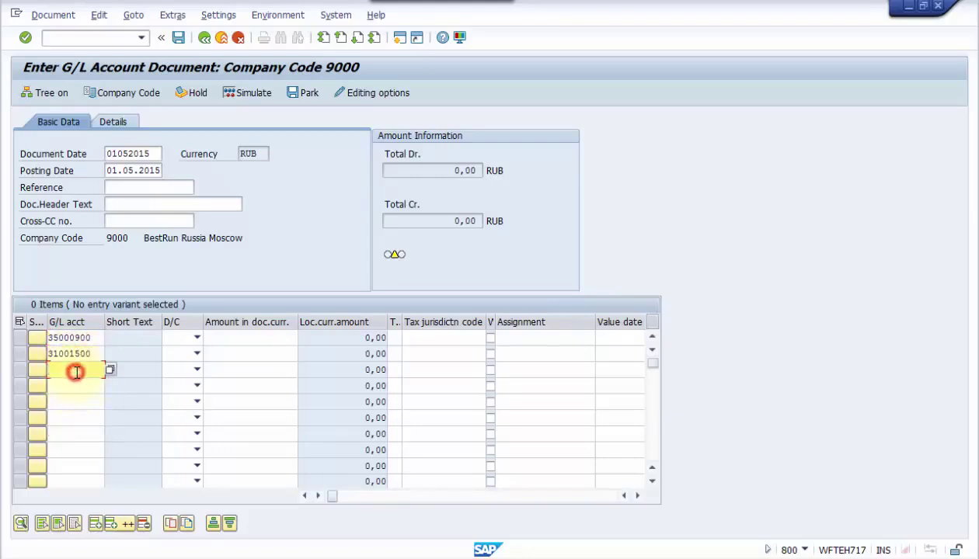
{"action": "left_click", "coordinate": [77, 396]}
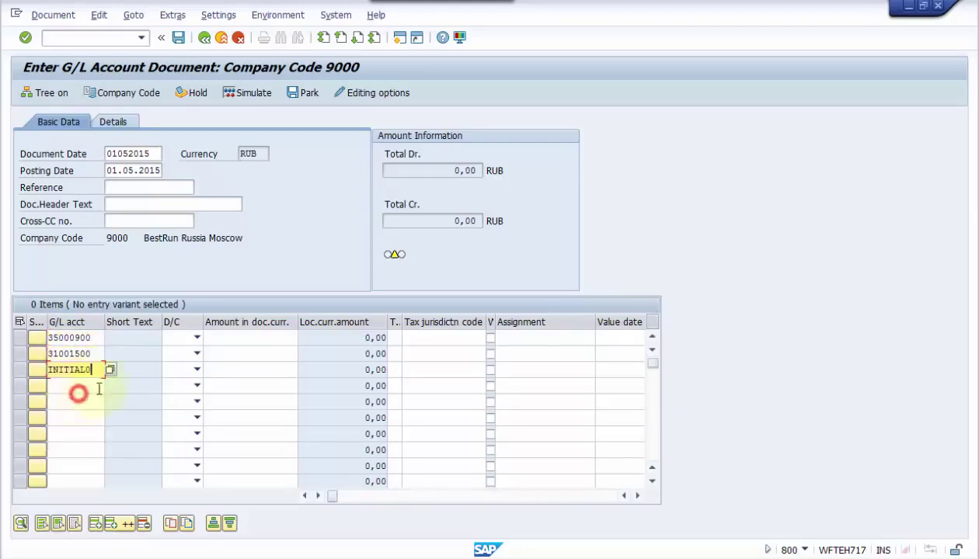
Mark the first two line items as Debit and the INITIAL0 line item as Credit
{"action": "left_click", "coordinate": [196, 340]}
{"action": "left_click", "coordinate": [180, 364]}
{"action": "left_click", "coordinate": [196, 353]}
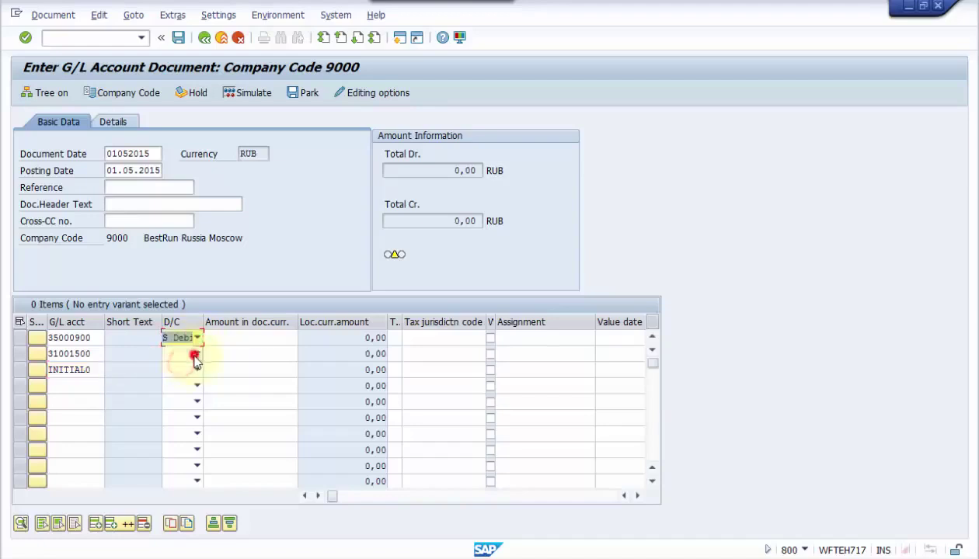
{"action": "left_click", "coordinate": [194, 380]}
{"action": "left_click", "coordinate": [197, 370]}
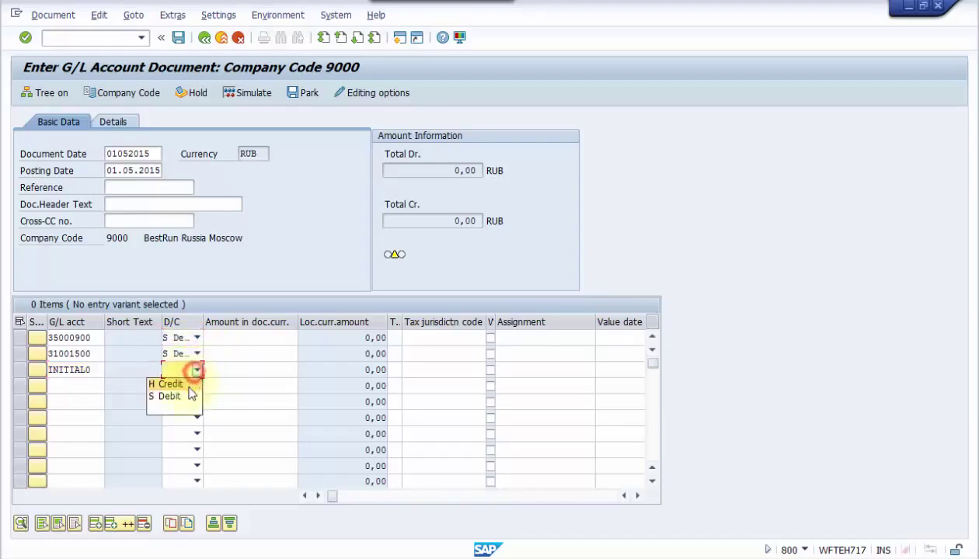
{"action": "left_click", "coordinate": [187, 386]}
Set the document currency amounts of the three line items to 100, 200 and 300
{"action": "left_click", "coordinate": [240, 341]}
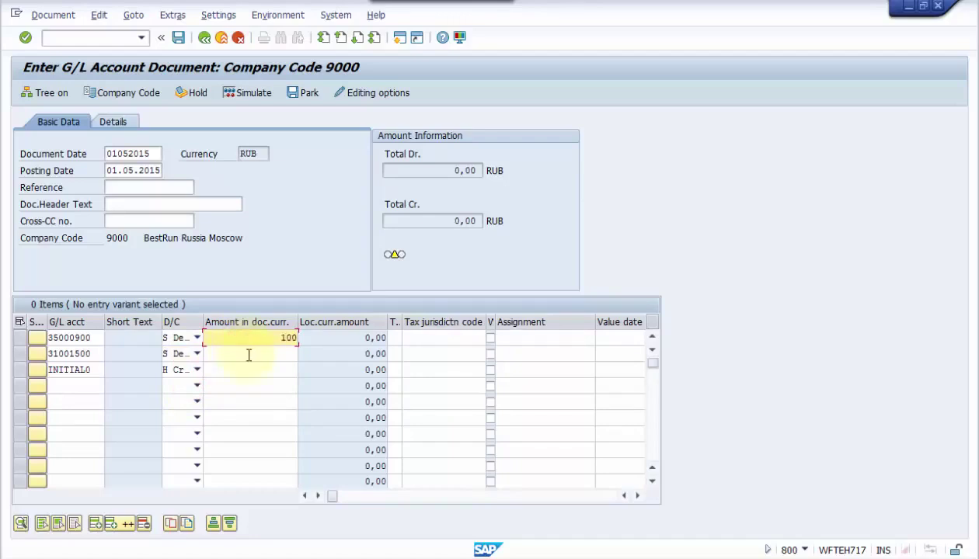
{"action": "left_click", "coordinate": [248, 355]}
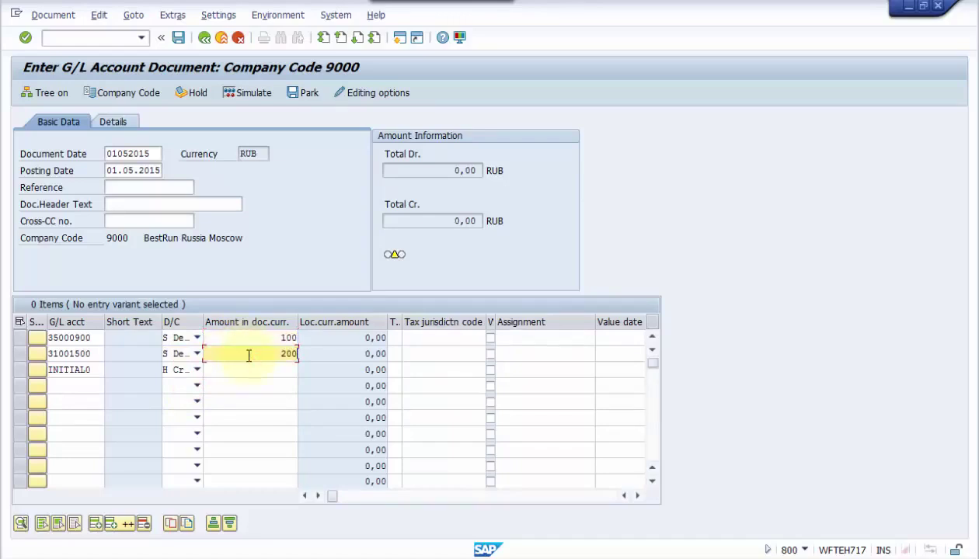
{"action": "left_click", "coordinate": [265, 370]}
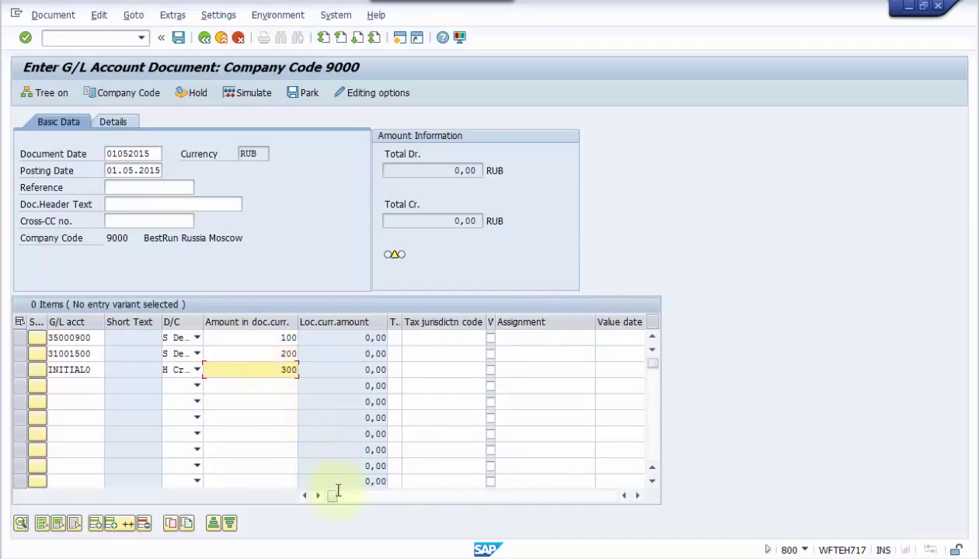
Assign the copied internal order number to the two debit line items
{"action": "left_click_drag", "start_coordinate": [336, 496], "coordinate": [365, 507]}
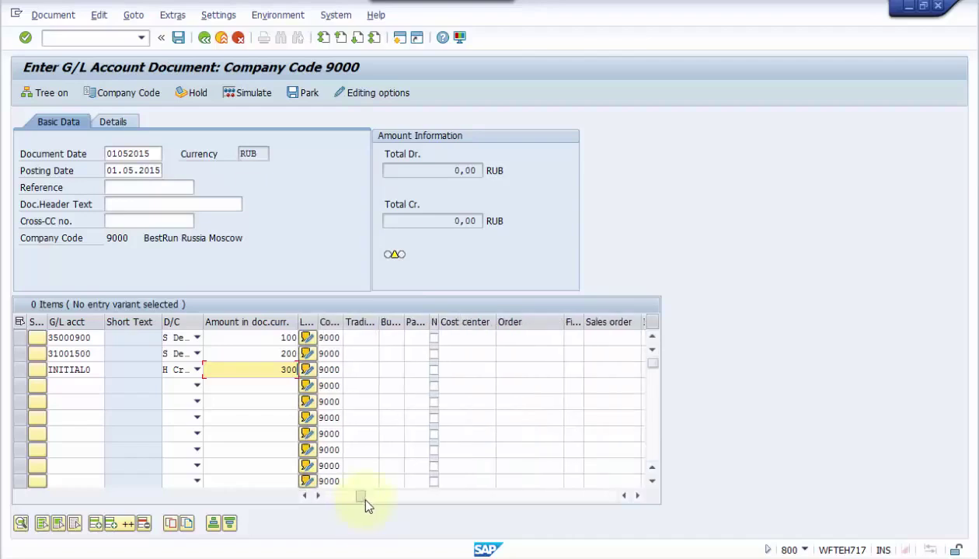
{"action": "left_click", "coordinate": [512, 338]}
{"action": "key", "text": "ctrl+v"}
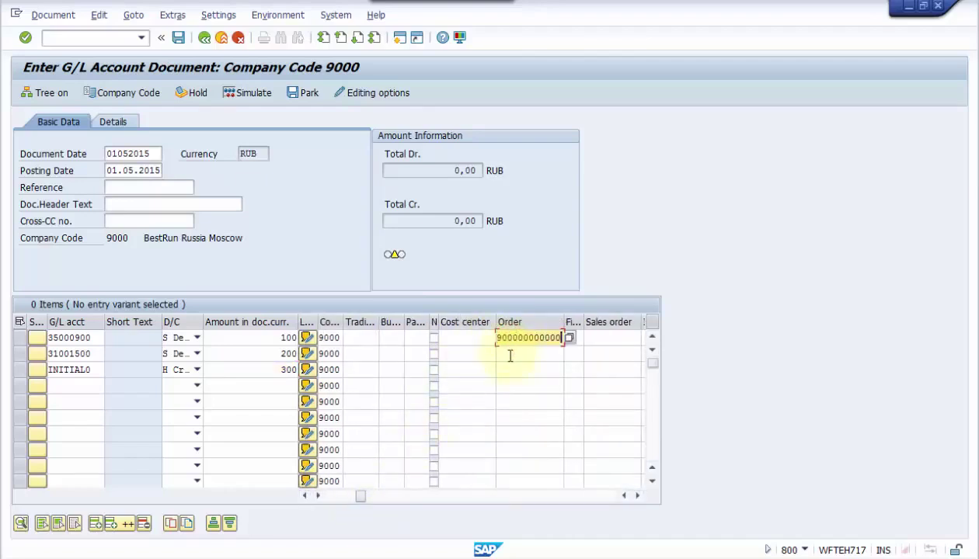
{"action": "left_click", "coordinate": [509, 356]}
{"action": "key", "text": "ctrl+v"}
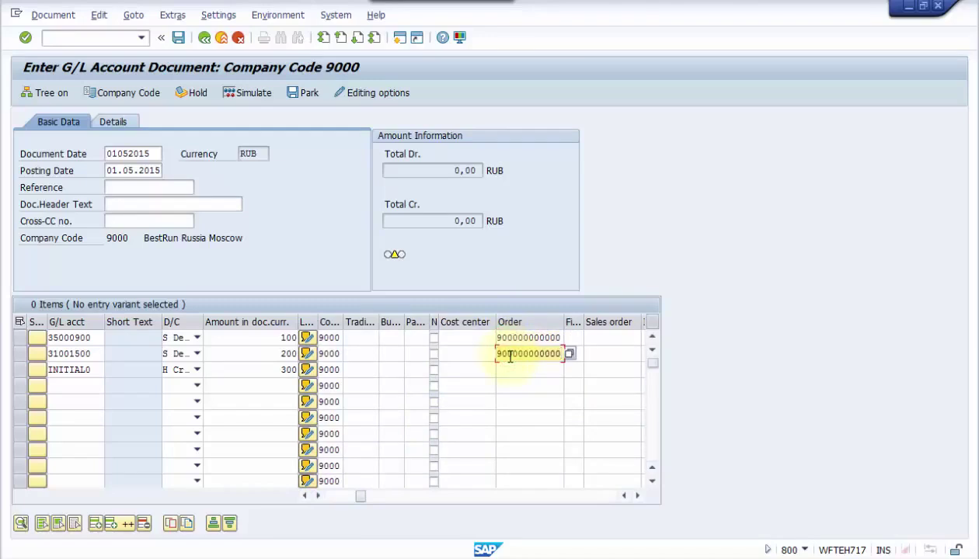
Try to simulate the G/L account document, acknowledging the warnings that come up
{"action": "left_click", "coordinate": [253, 94]}
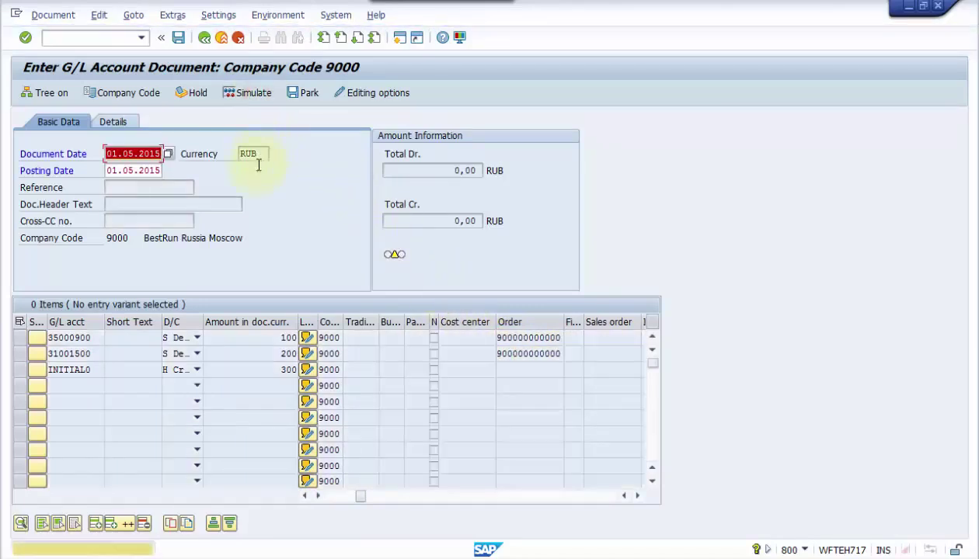
{"action": "left_click", "coordinate": [25, 38]}
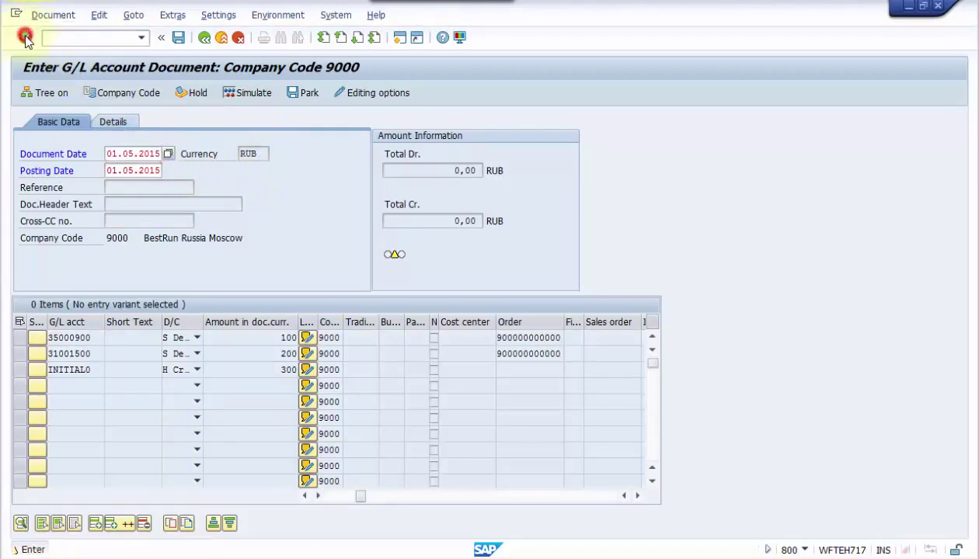
{"action": "left_click", "coordinate": [26, 38]}
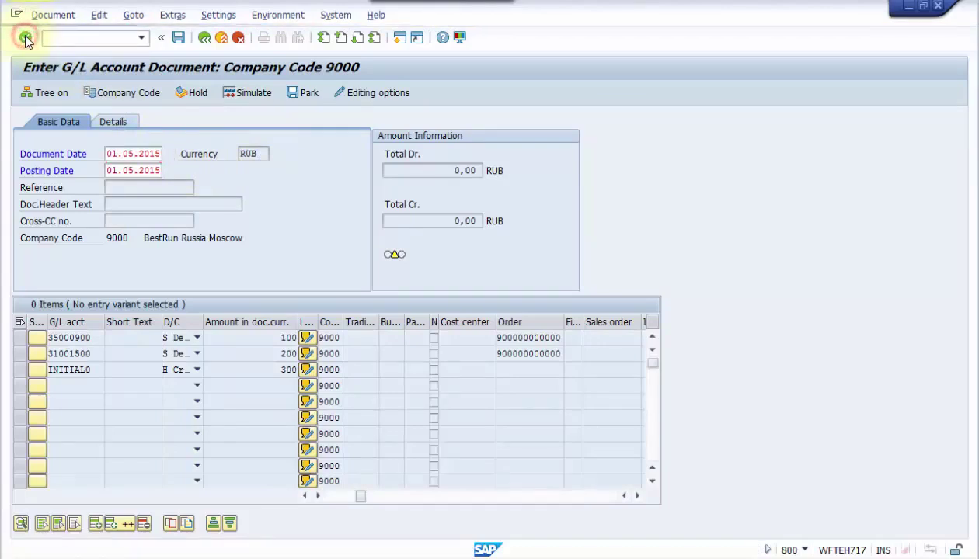
{"action": "left_click", "coordinate": [26, 37]}
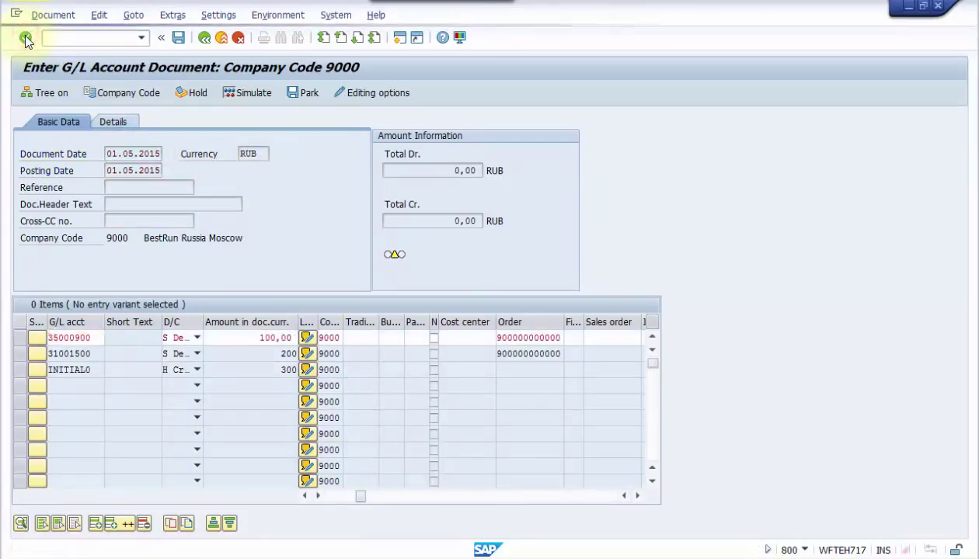
{"action": "left_click", "coordinate": [93, 92]}
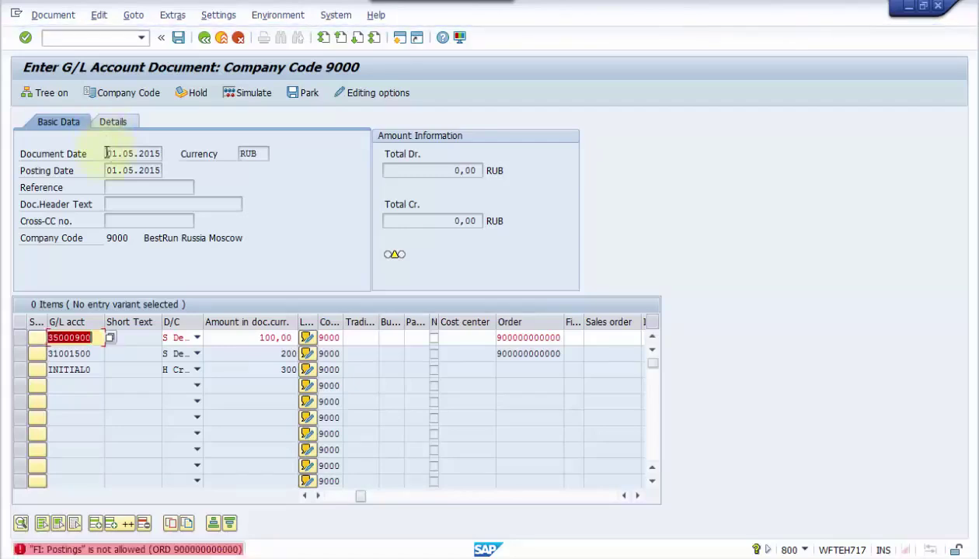
Open the error message's long text and copy it from the title through the Diagnosis paragraph into an empty Notepad document
{"action": "double_click", "coordinate": [126, 550]}
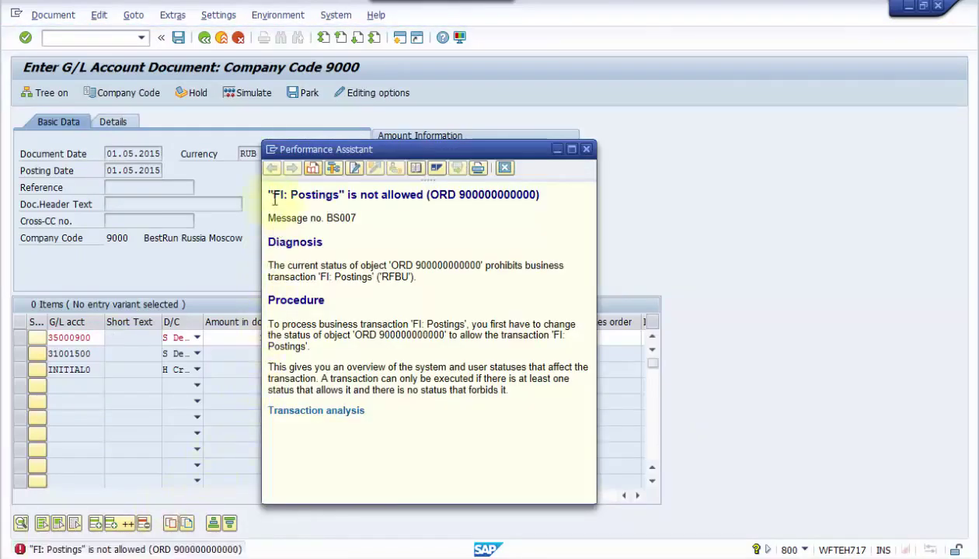
{"action": "left_click_drag", "start_coordinate": [270, 194], "coordinate": [534, 280]}
{"action": "key", "text": "ctrl+c"}
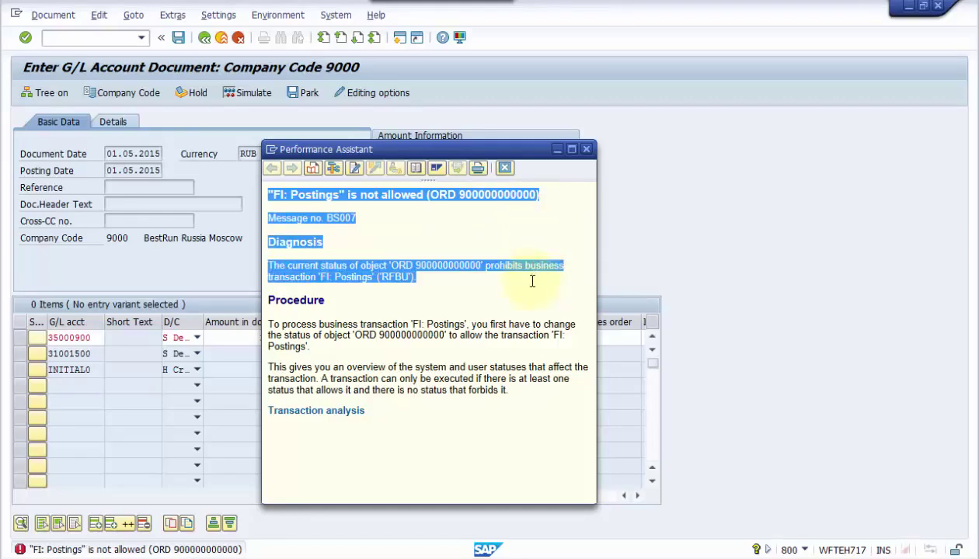
{"action": "left_click", "coordinate": [292, 198]}
{"action": "left_click_drag", "start_coordinate": [268, 194], "coordinate": [420, 280]}
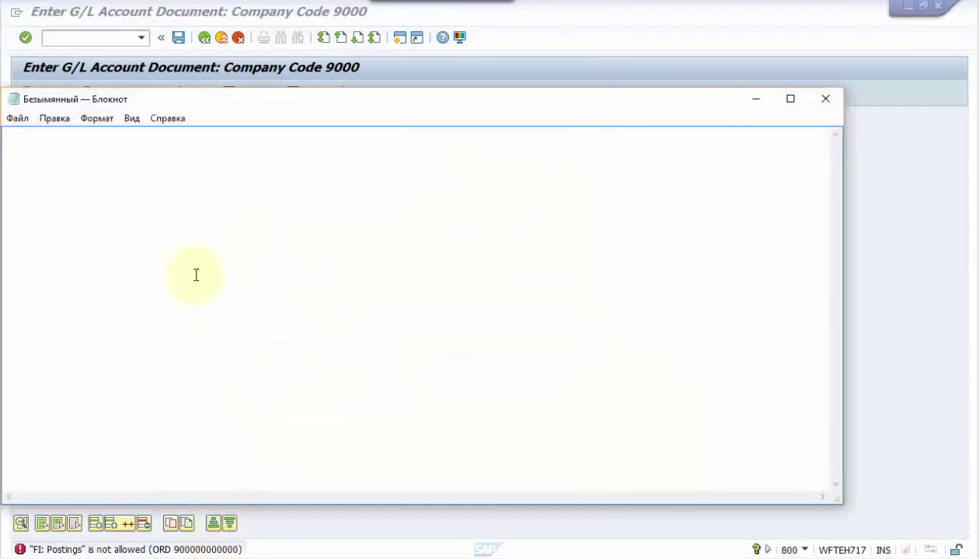
{"action": "key", "text": "ctrl+v"}
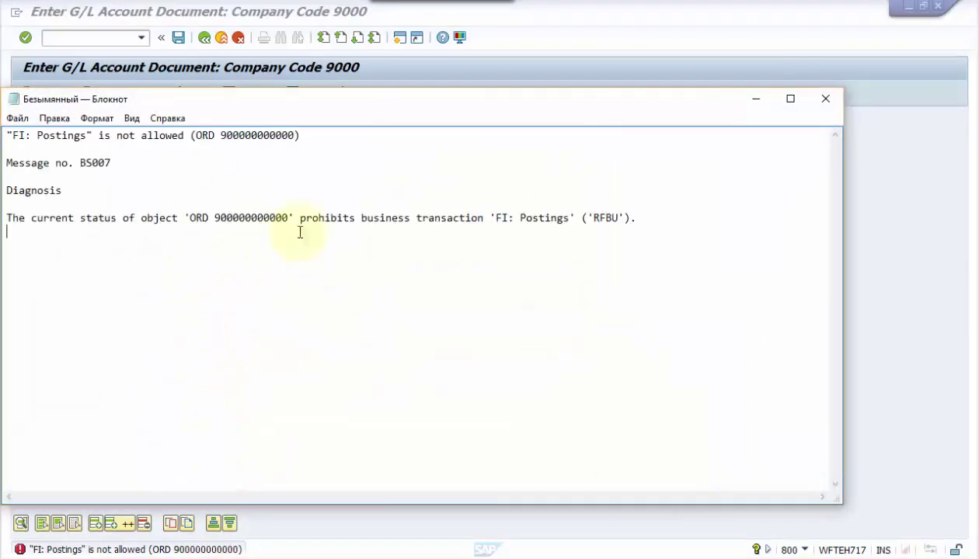
{"action": "left_click", "coordinate": [754, 99]}
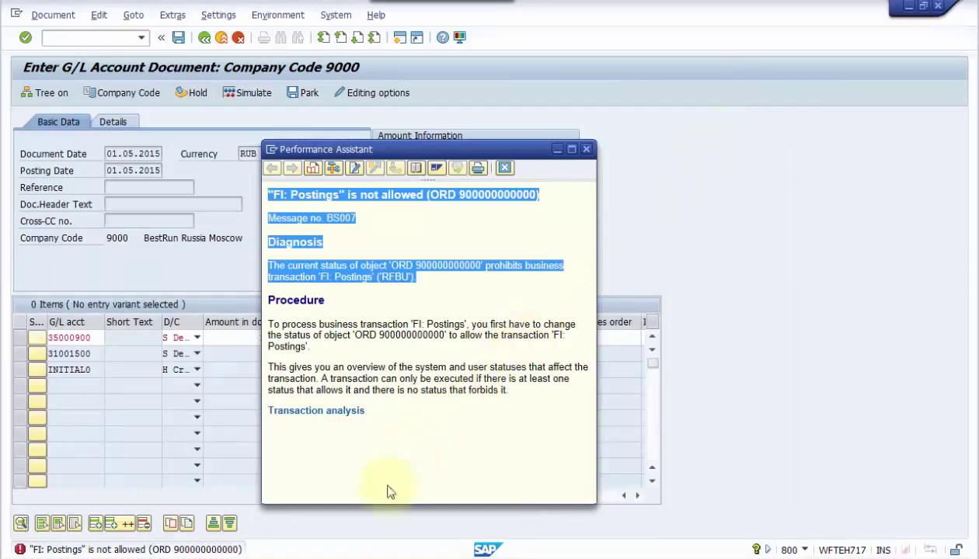
Display the internal order's master data in the other SAP session and check the system status in its control data
{"action": "mouse_move", "coordinate": [285, 524]}
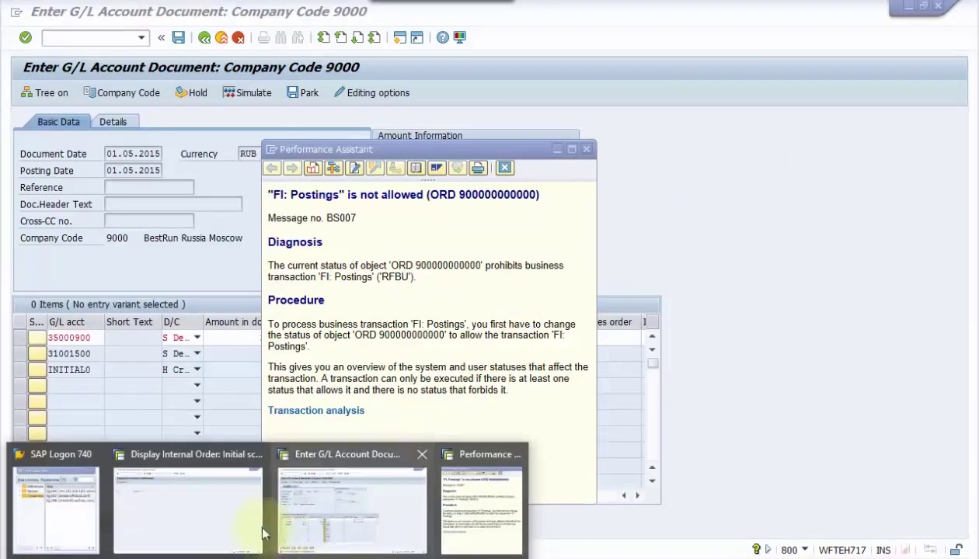
{"action": "left_click", "coordinate": [241, 514]}
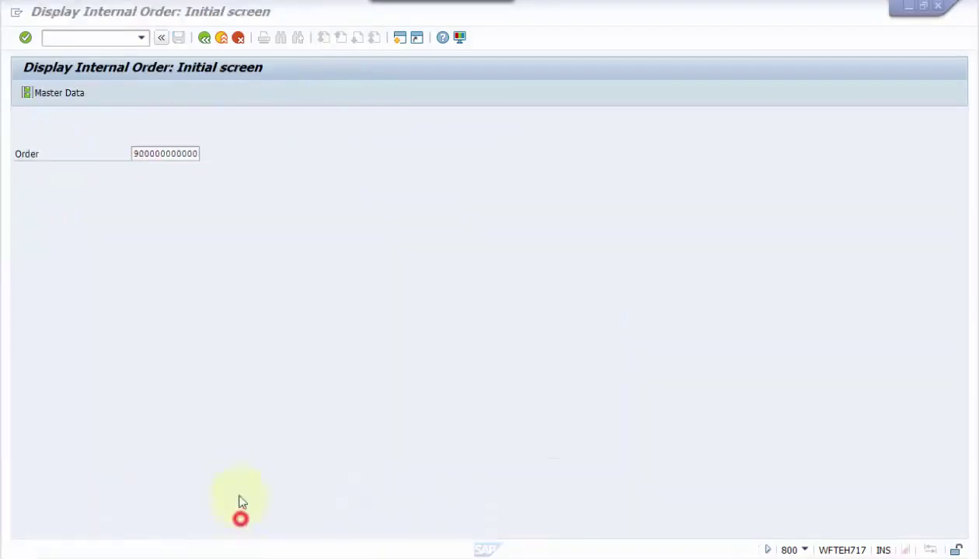
{"action": "left_click", "coordinate": [26, 38]}
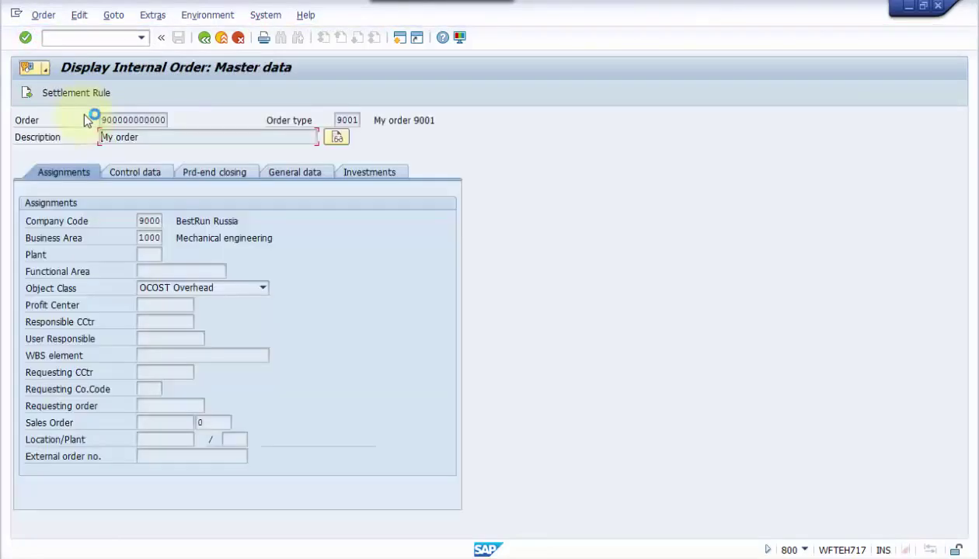
{"action": "left_click", "coordinate": [154, 175]}
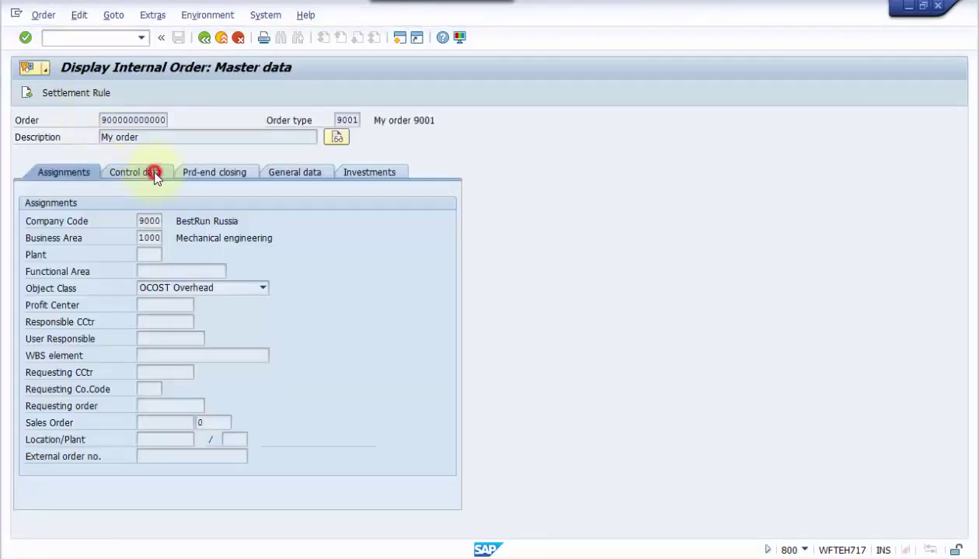
{"action": "left_click_drag", "start_coordinate": [154, 219], "coordinate": [111, 219]}
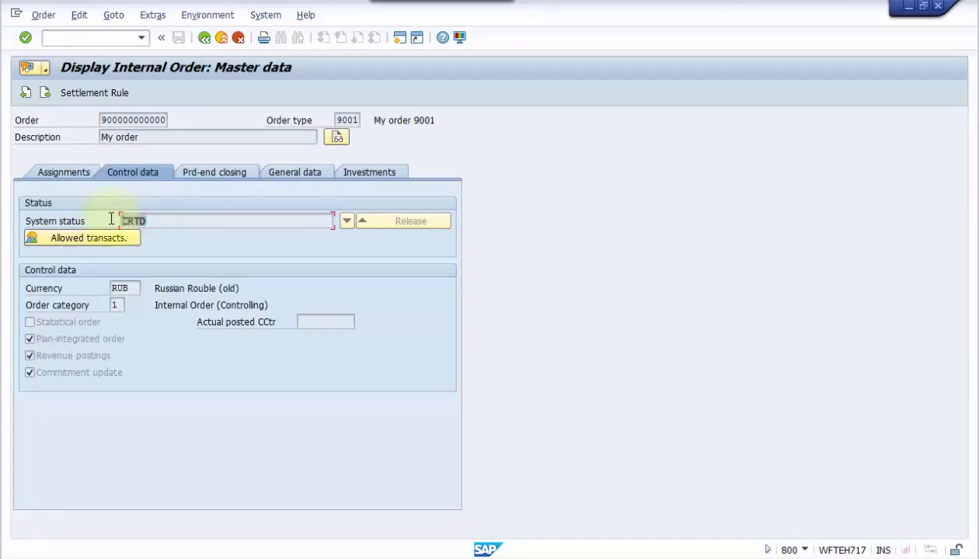
Open the business transactions permitted for the internal order and read through the whole list
{"action": "left_click", "coordinate": [111, 239]}
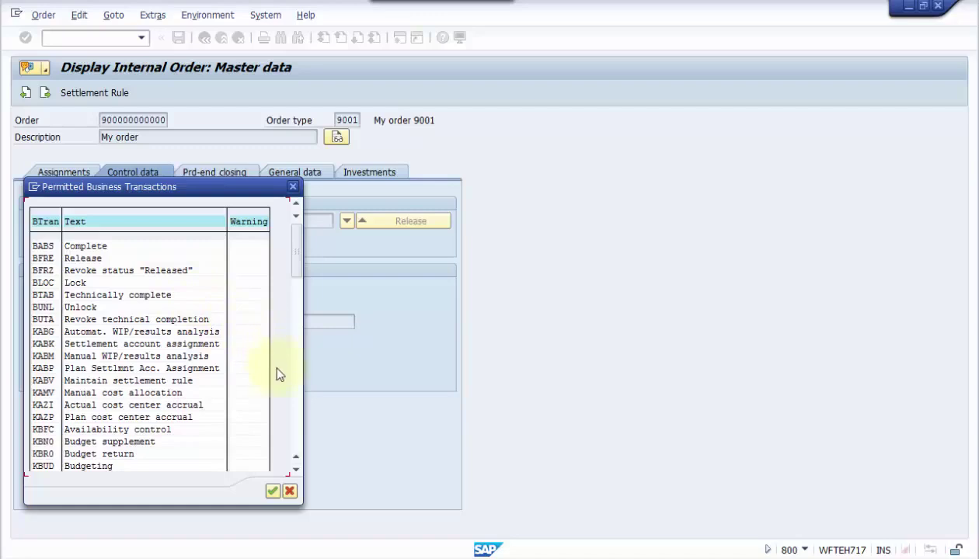
{"action": "left_click", "coordinate": [300, 407]}
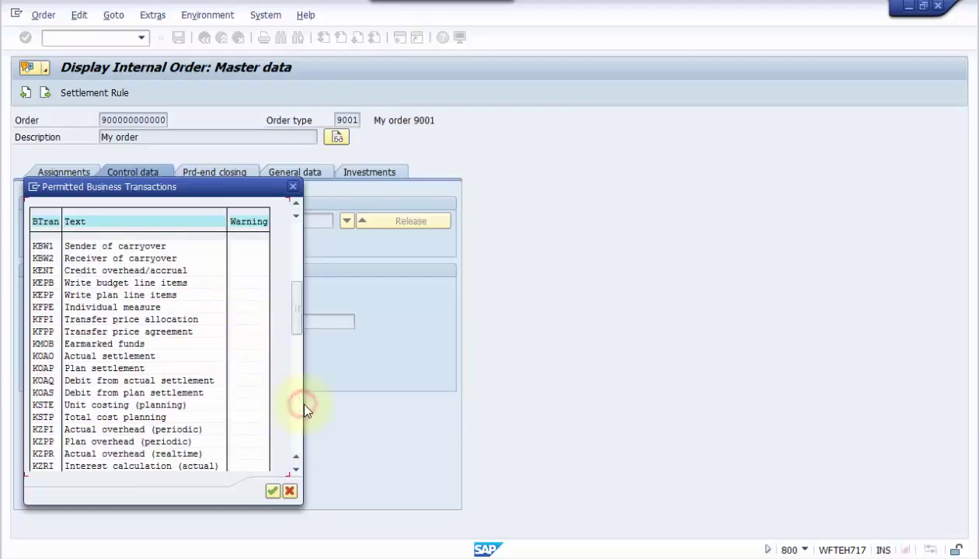
{"action": "left_click", "coordinate": [296, 417]}
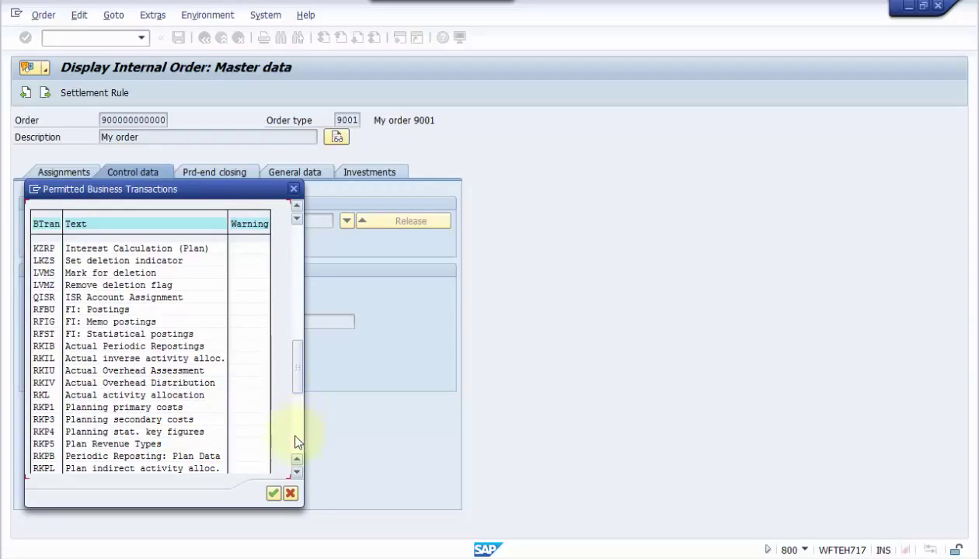
{"action": "left_click", "coordinate": [295, 442]}
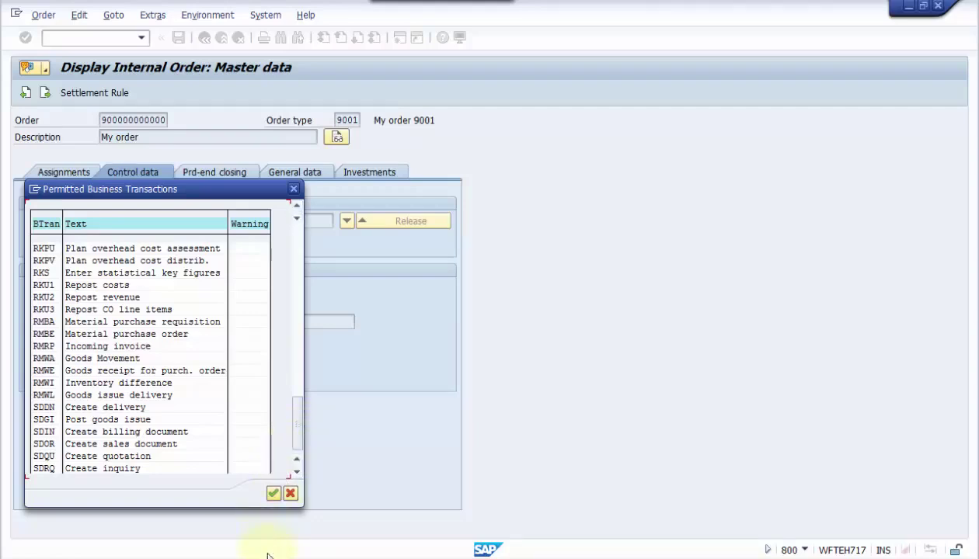
Check the business transaction code in the error message's Diagnosis text, then return to the order's permitted transactions list
{"action": "mouse_move", "coordinate": [323, 535]}
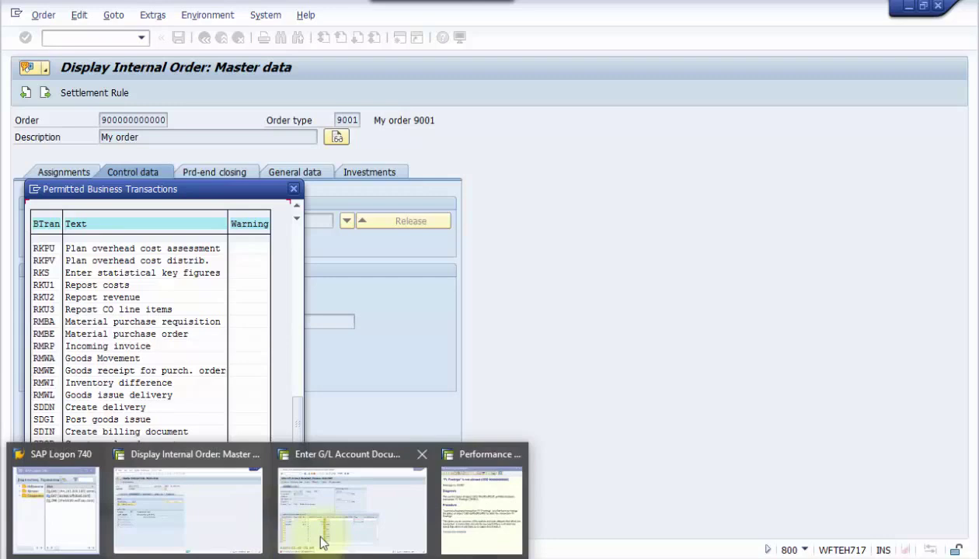
{"action": "left_click", "coordinate": [466, 533]}
{"action": "left_click", "coordinate": [399, 279]}
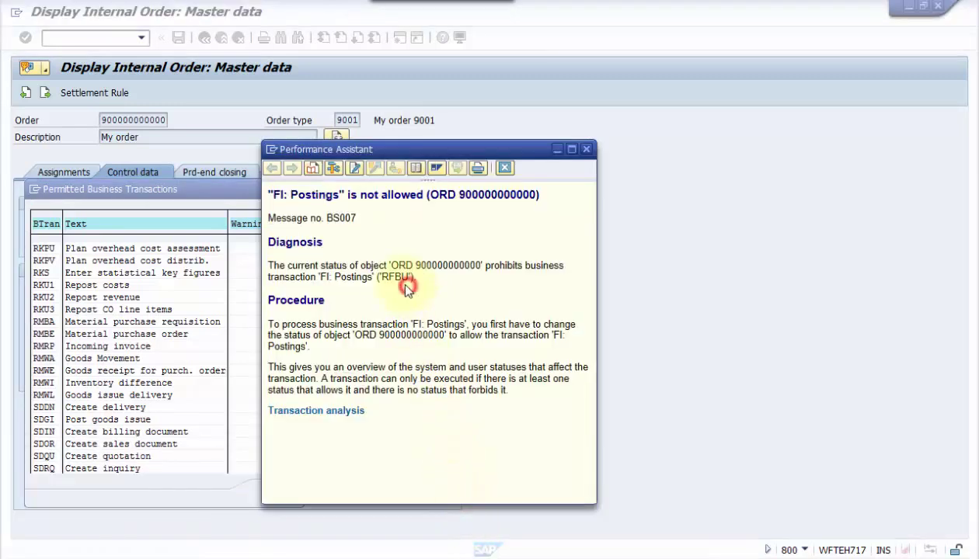
{"action": "left_click_drag", "start_coordinate": [381, 277], "coordinate": [407, 277]}
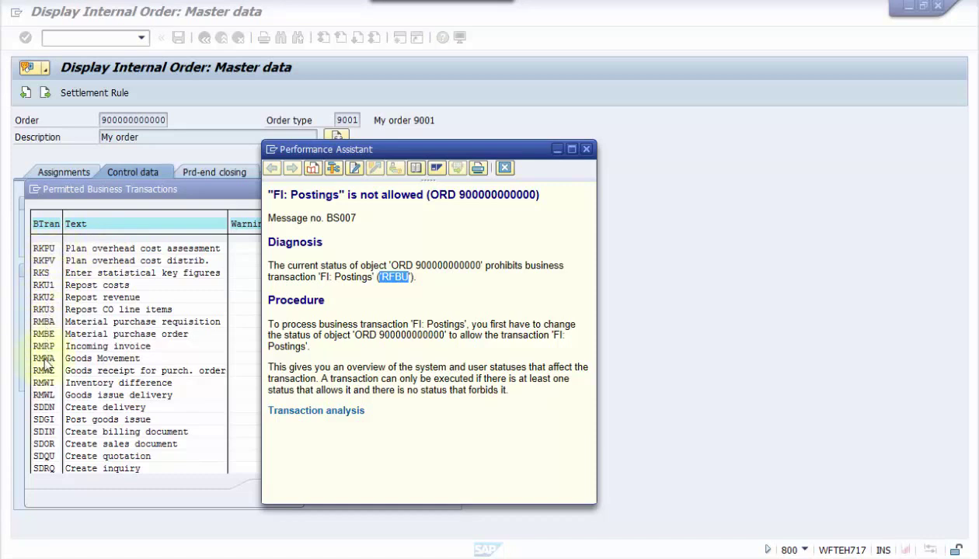
{"action": "left_click", "coordinate": [45, 397]}
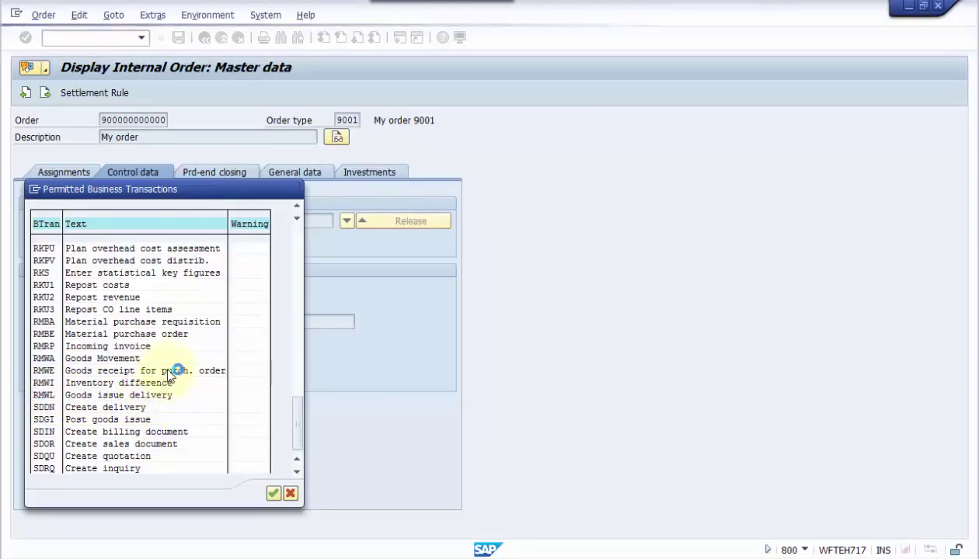
Search the order's permitted business transactions for "rfbu", then close the search and the list
{"action": "key", "text": "ctrl+f"}
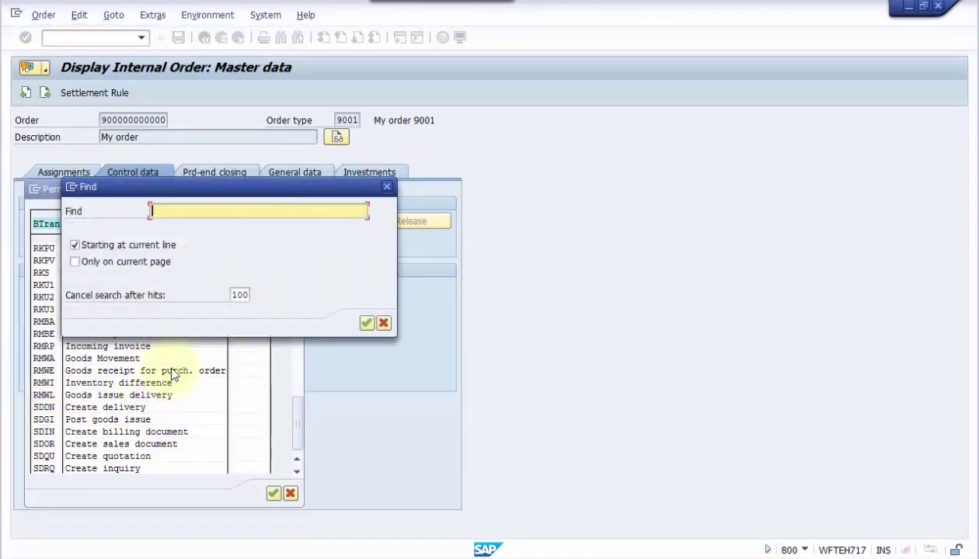
{"action": "type", "text": "\"FI: Postings\" is not allowed (ORD 90000"}
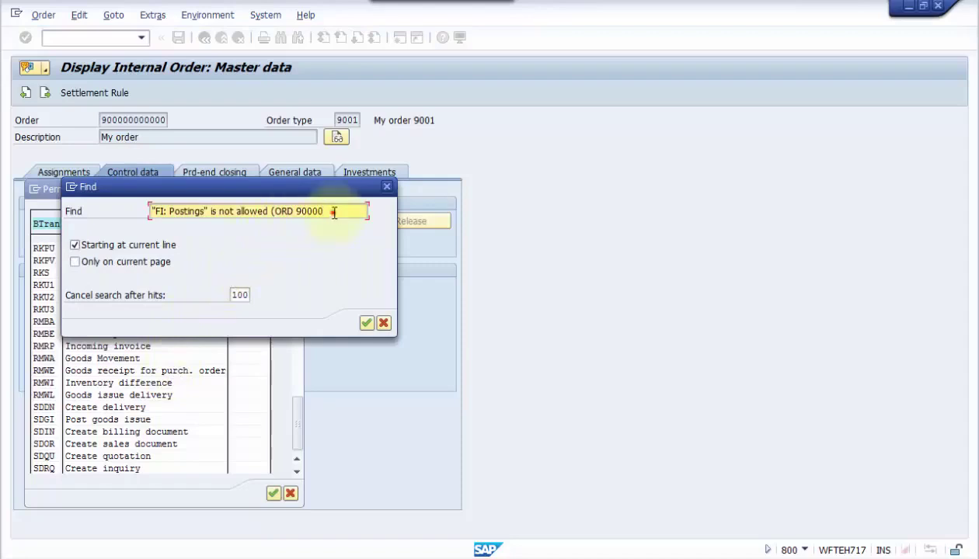
{"action": "left_click_drag", "start_coordinate": [334, 212], "coordinate": [110, 196]}
{"action": "type", "text": "rfbu"}
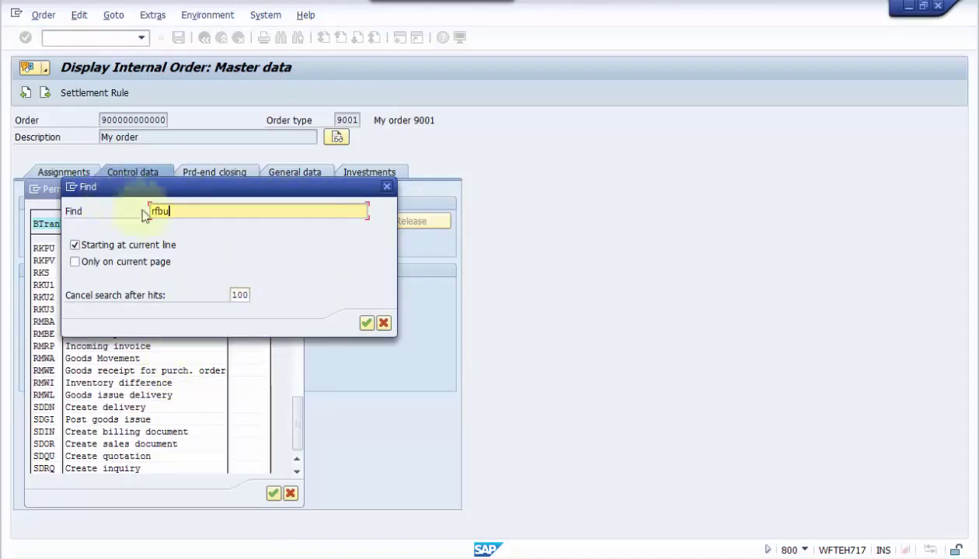
{"action": "left_click", "coordinate": [367, 323]}
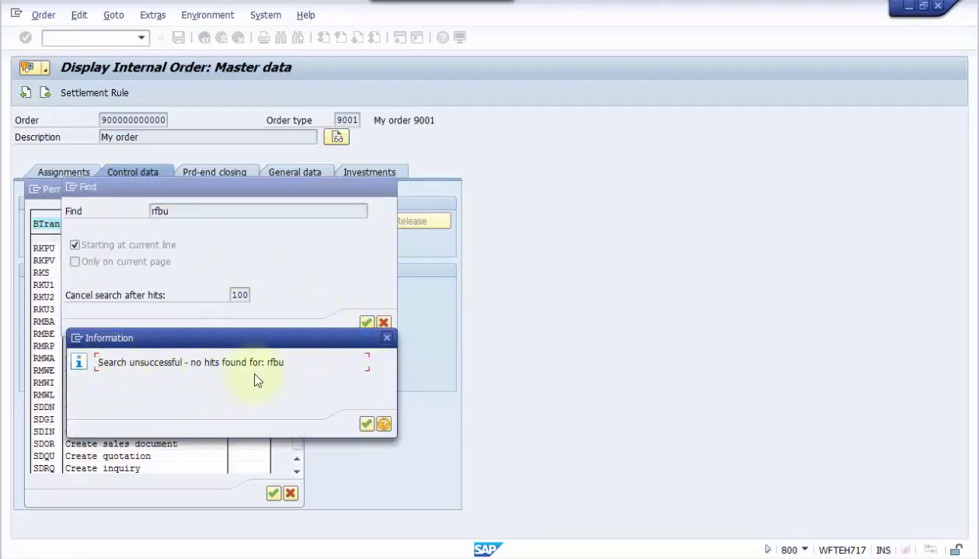
{"action": "left_click", "coordinate": [364, 420]}
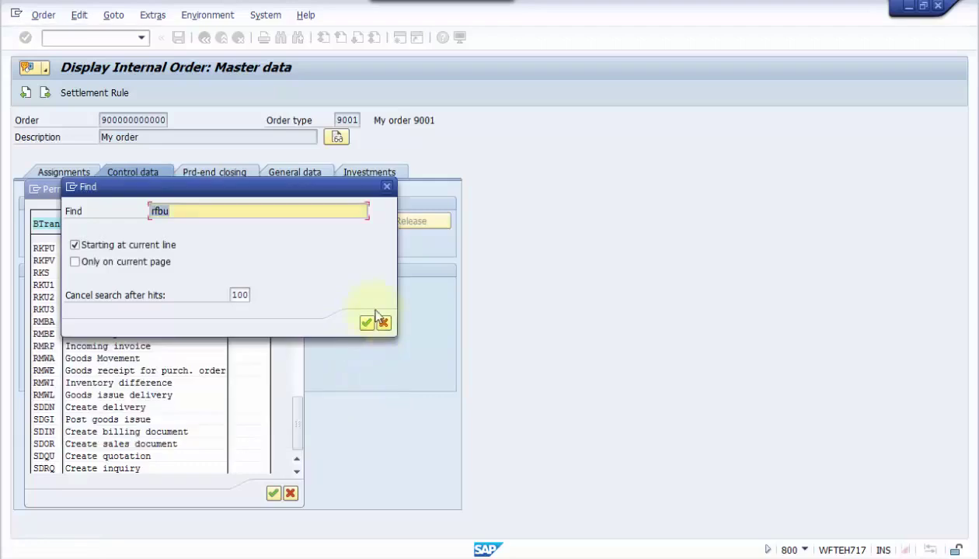
{"action": "left_click", "coordinate": [383, 323]}
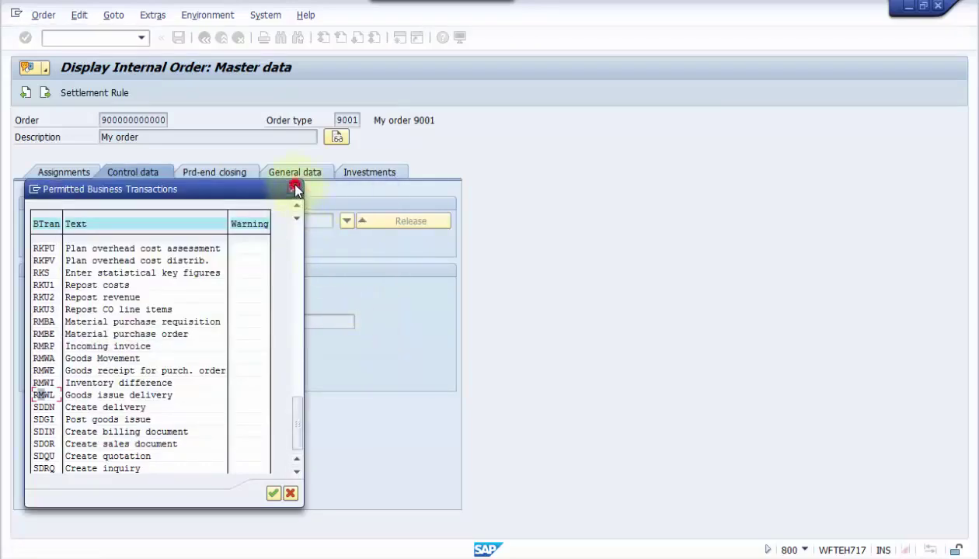
{"action": "left_click", "coordinate": [294, 189]}
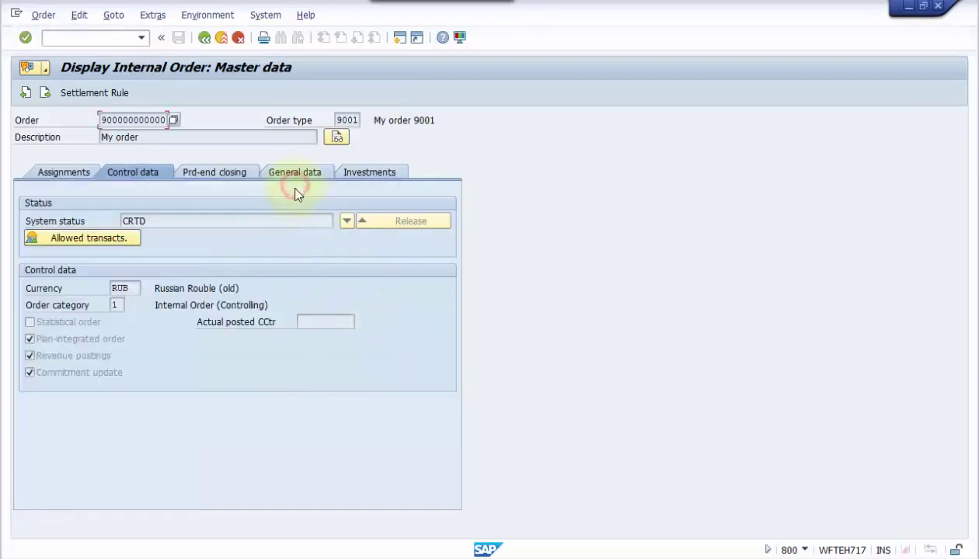
Switch the internal order from display to change mode and release it in its control data
{"action": "left_click", "coordinate": [59, 16]}
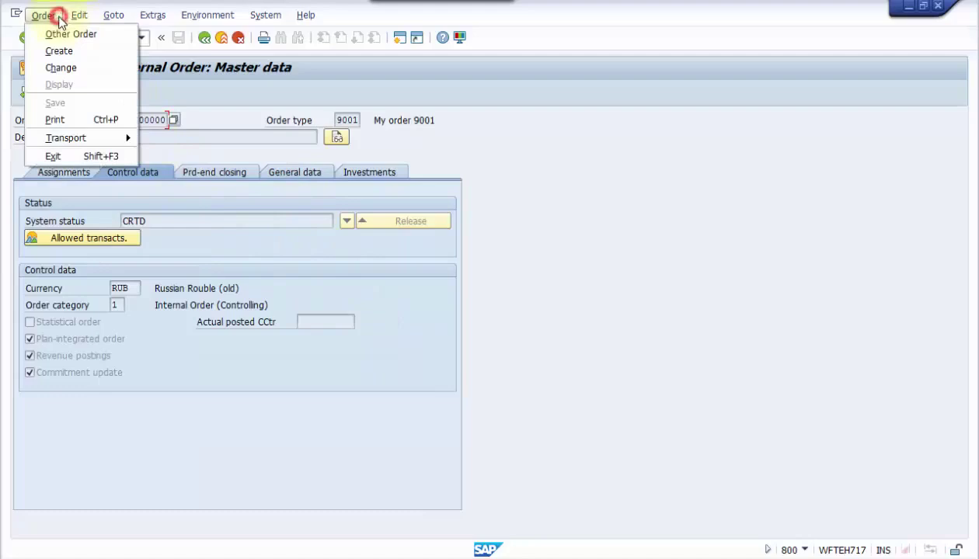
{"action": "left_click", "coordinate": [63, 68]}
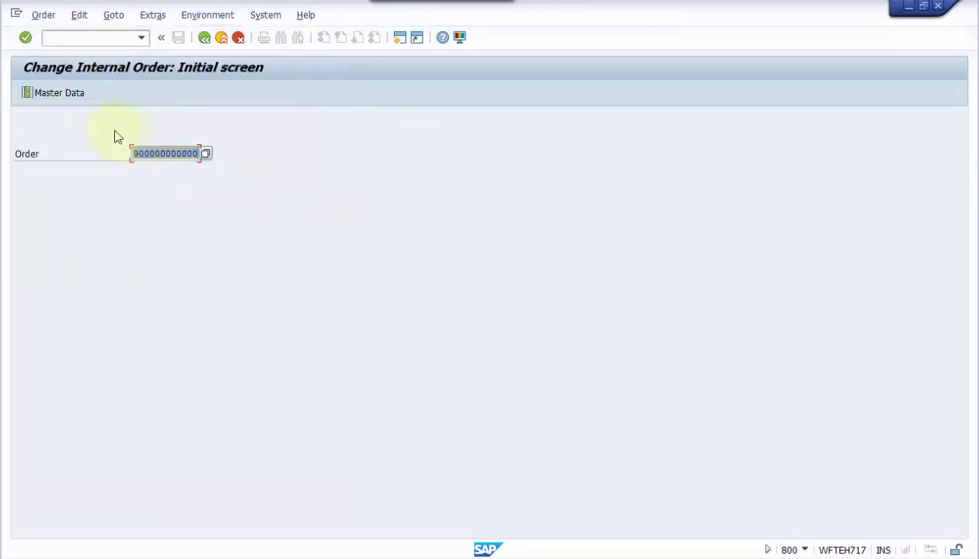
{"action": "left_click", "coordinate": [28, 43]}
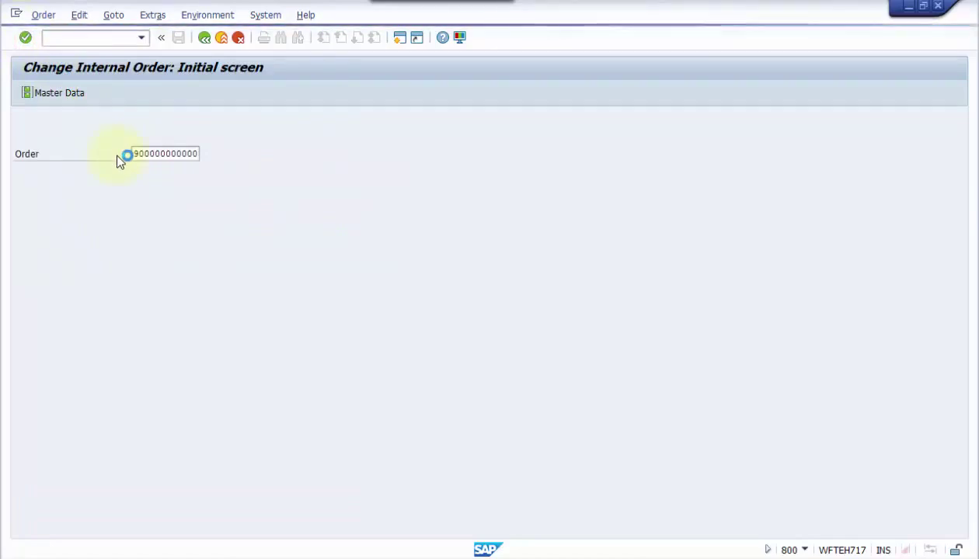
{"action": "left_click", "coordinate": [145, 175]}
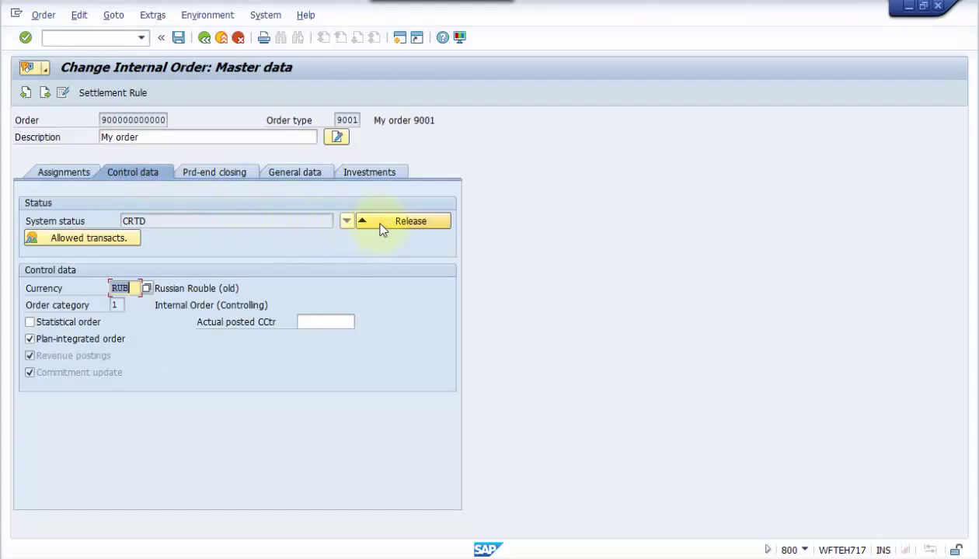
{"action": "left_click", "coordinate": [380, 226]}
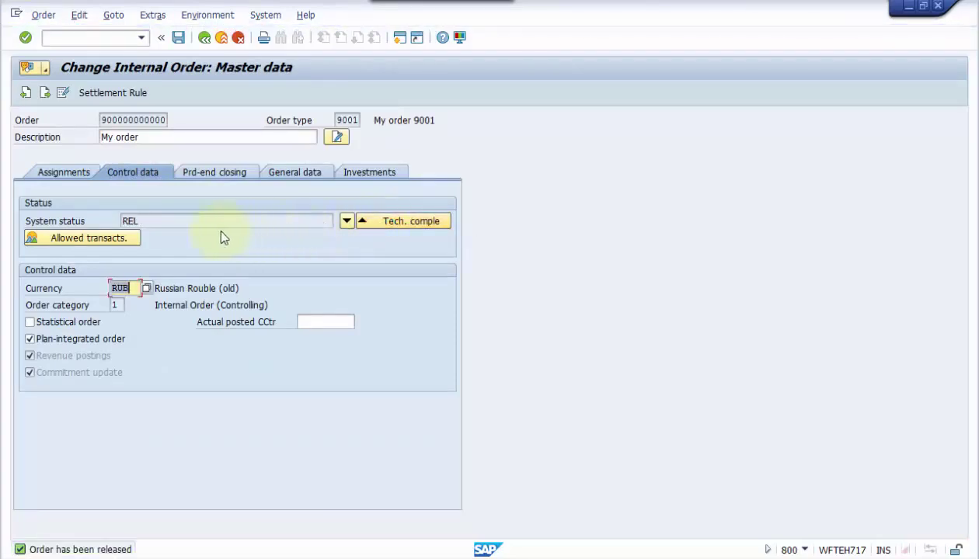
{"action": "left_click", "coordinate": [157, 220]}
Search the released order's permitted business transactions for "rfbu" and go to the matching FI: Postings entry
{"action": "left_click", "coordinate": [86, 237]}
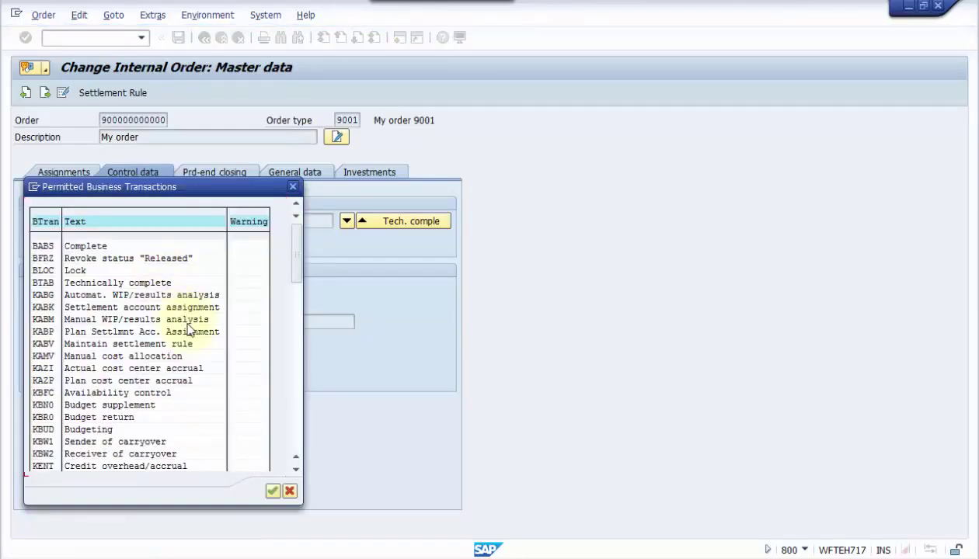
{"action": "key", "text": "ctrl+f"}
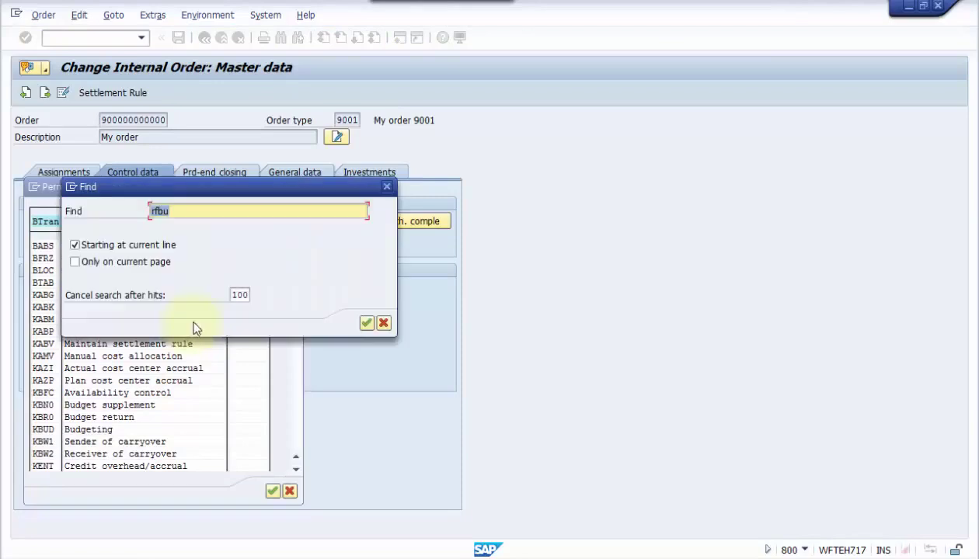
{"action": "left_click", "coordinate": [364, 323]}
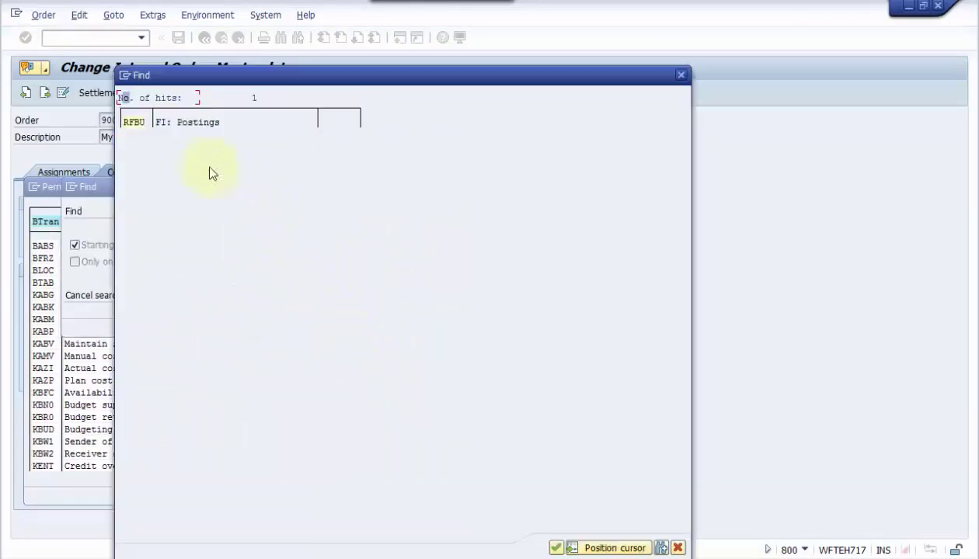
{"action": "left_click", "coordinate": [139, 131]}
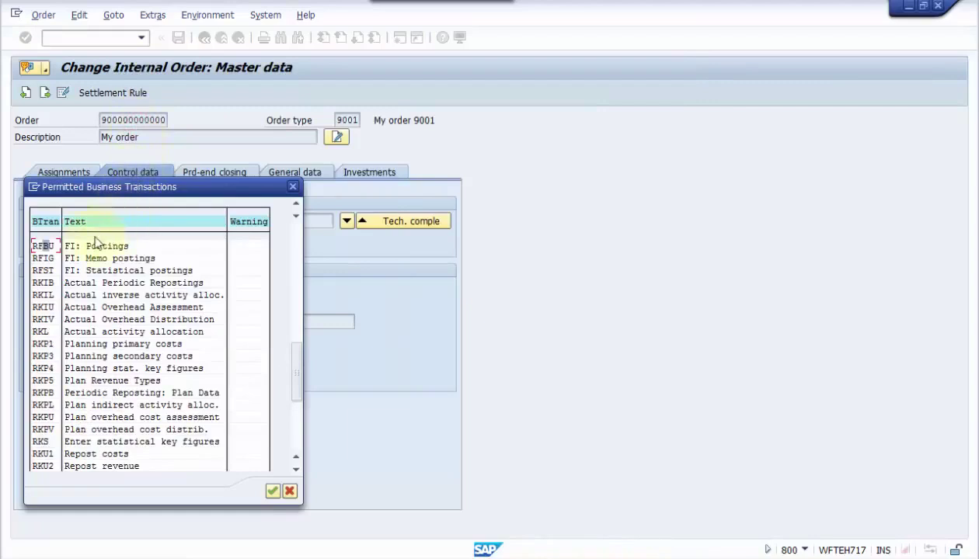
{"action": "left_click", "coordinate": [41, 247]}
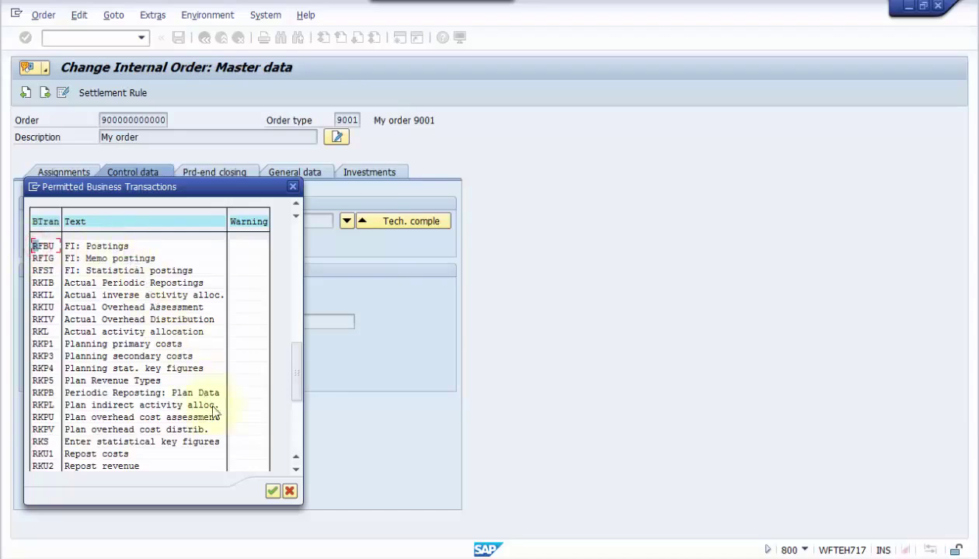
Close the order's permitted business transactions list and the help window on the FI: Postings error
{"action": "left_click", "coordinate": [273, 493]}
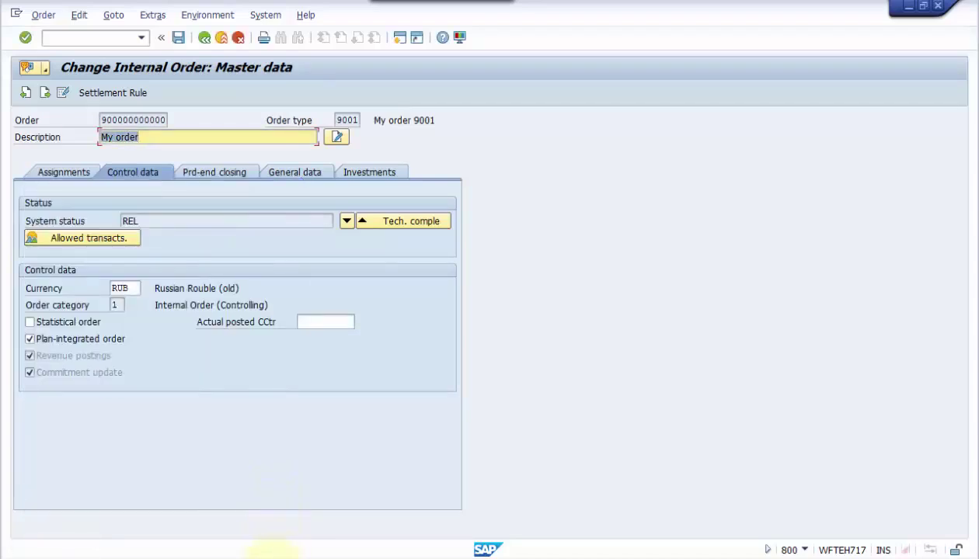
{"action": "mouse_move", "coordinate": [273, 546]}
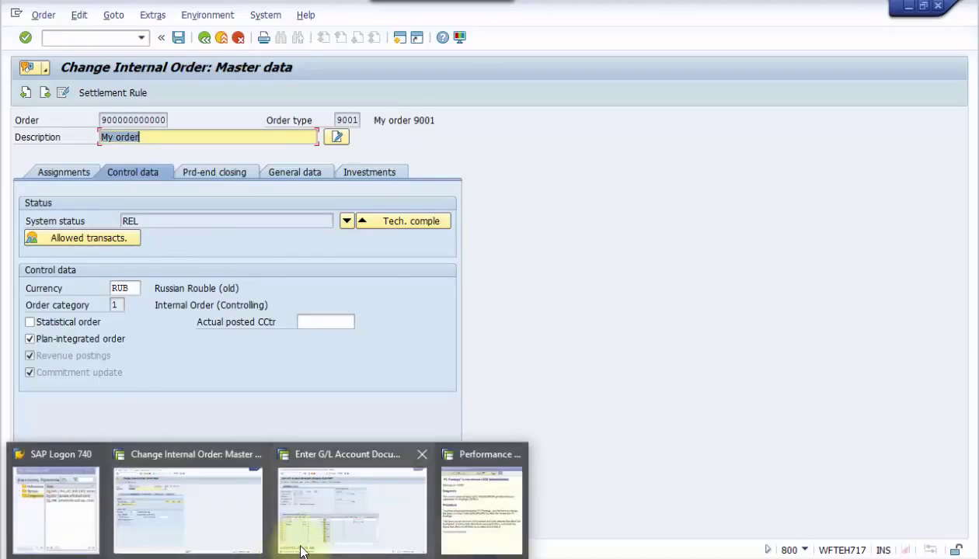
{"action": "mouse_move", "coordinate": [317, 536]}
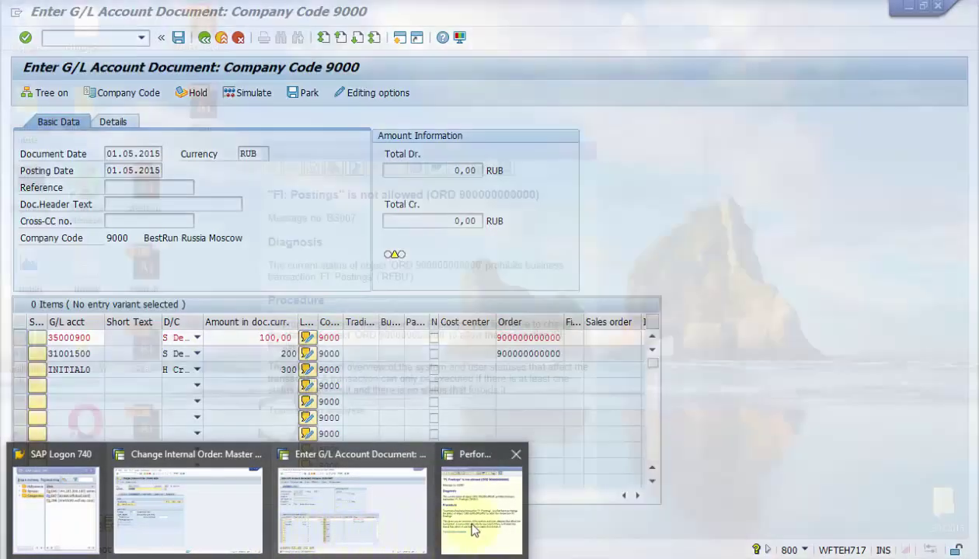
{"action": "left_click", "coordinate": [472, 524]}
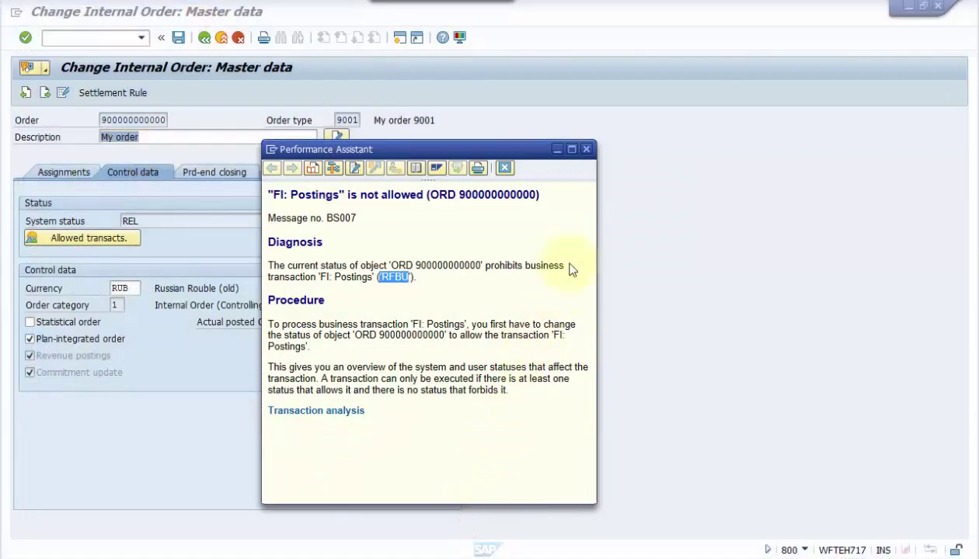
{"action": "left_click", "coordinate": [587, 149]}
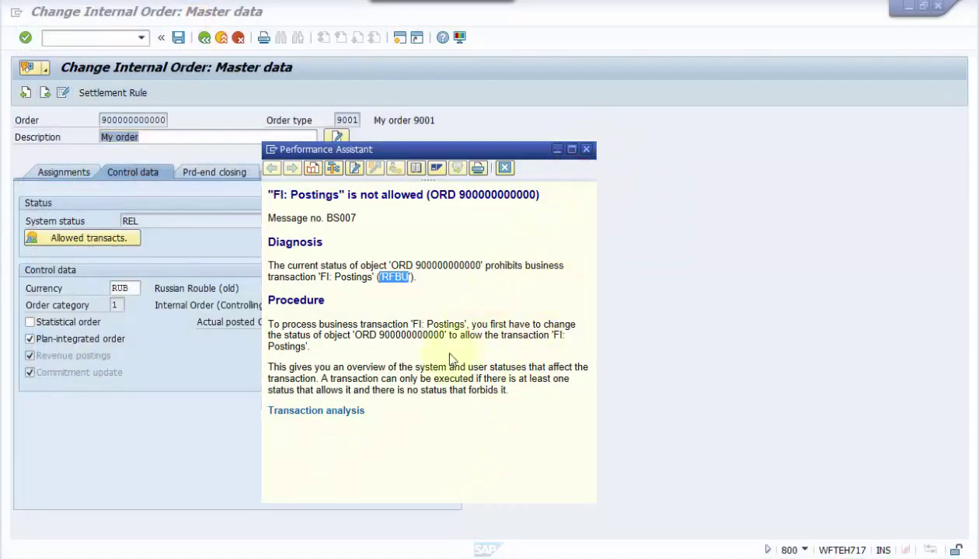
Save the released internal order despite the missing profit center, and leave order maintenance
{"action": "mouse_move", "coordinate": [274, 552]}
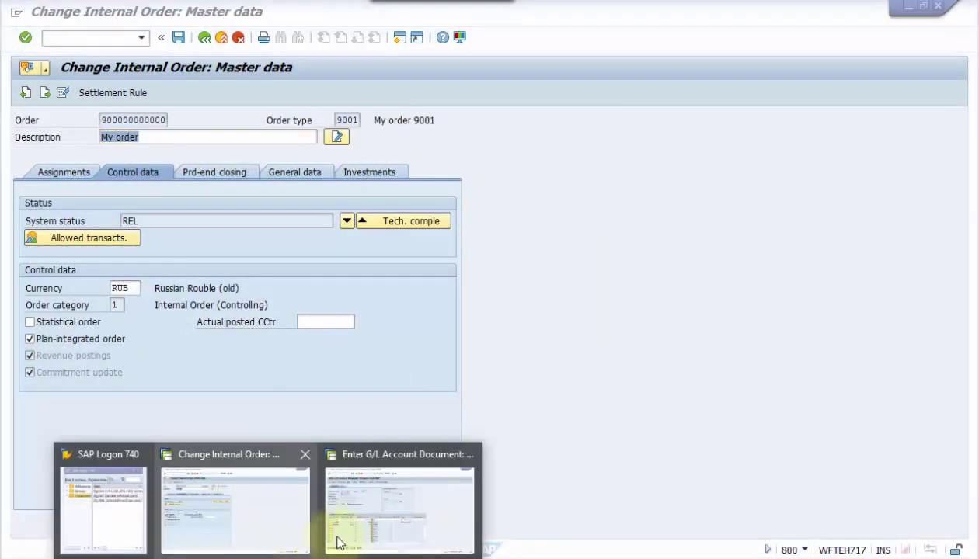
{"action": "mouse_move", "coordinate": [357, 530]}
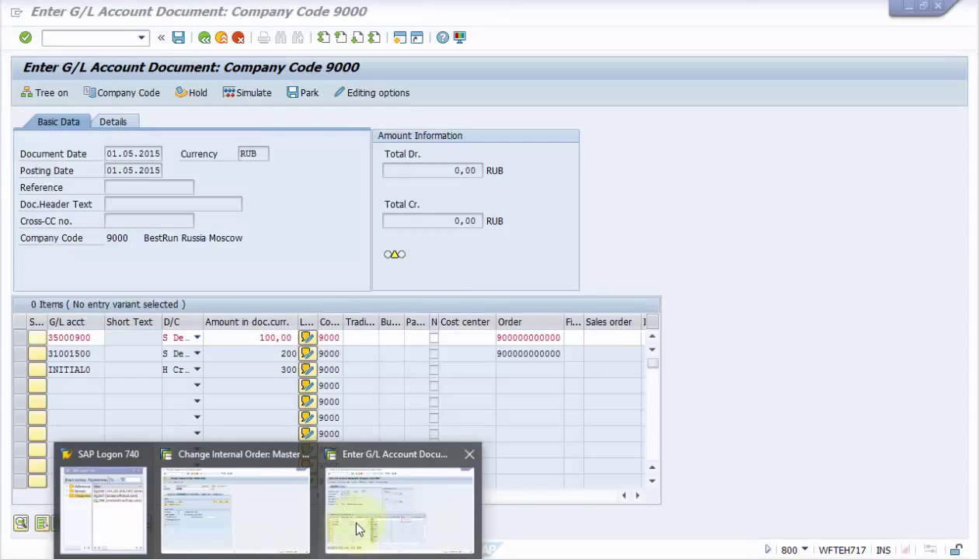
{"action": "left_click", "coordinate": [293, 513]}
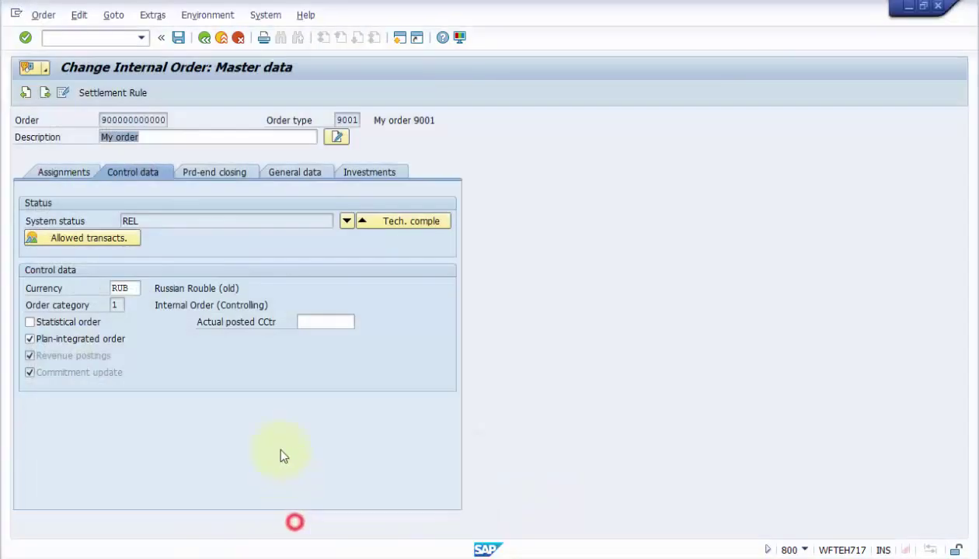
{"action": "left_click", "coordinate": [178, 39]}
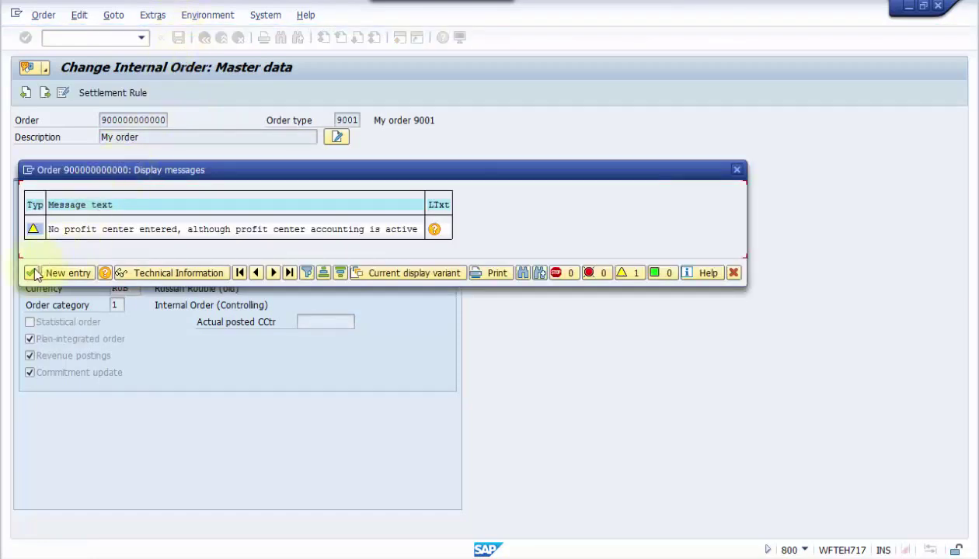
{"action": "left_click", "coordinate": [31, 273]}
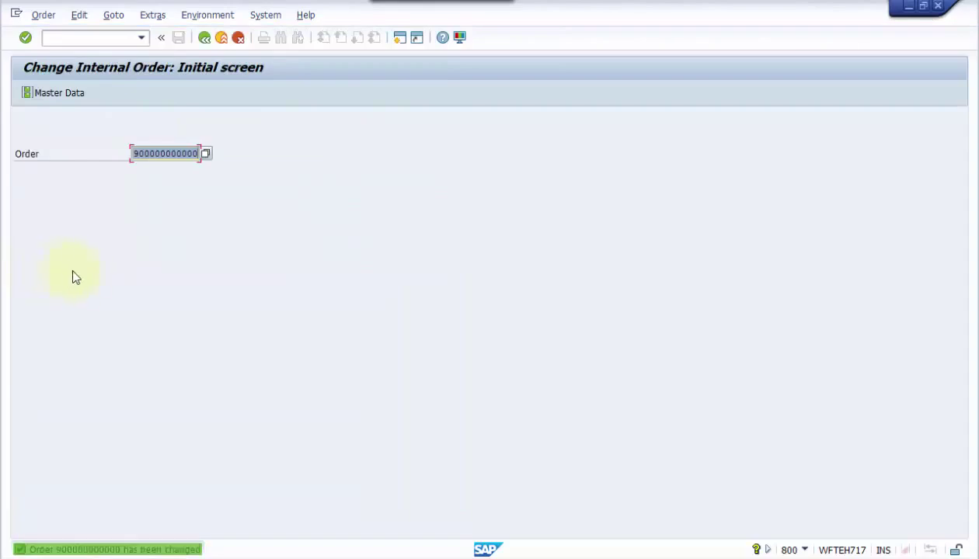
{"action": "left_click", "coordinate": [203, 37]}
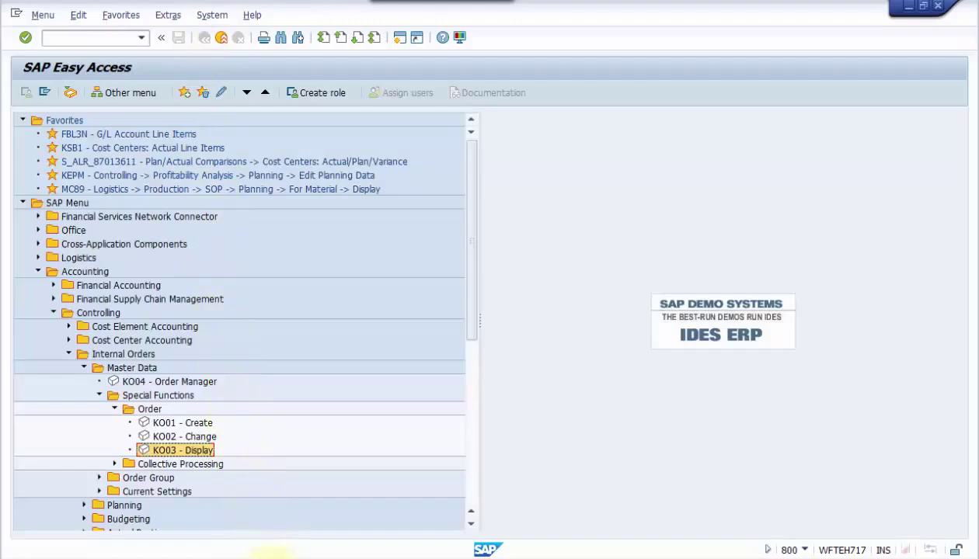
Return to the open G/L account document, simulate it and post it
{"action": "mouse_move", "coordinate": [300, 548]}
{"action": "left_click", "coordinate": [367, 536]}
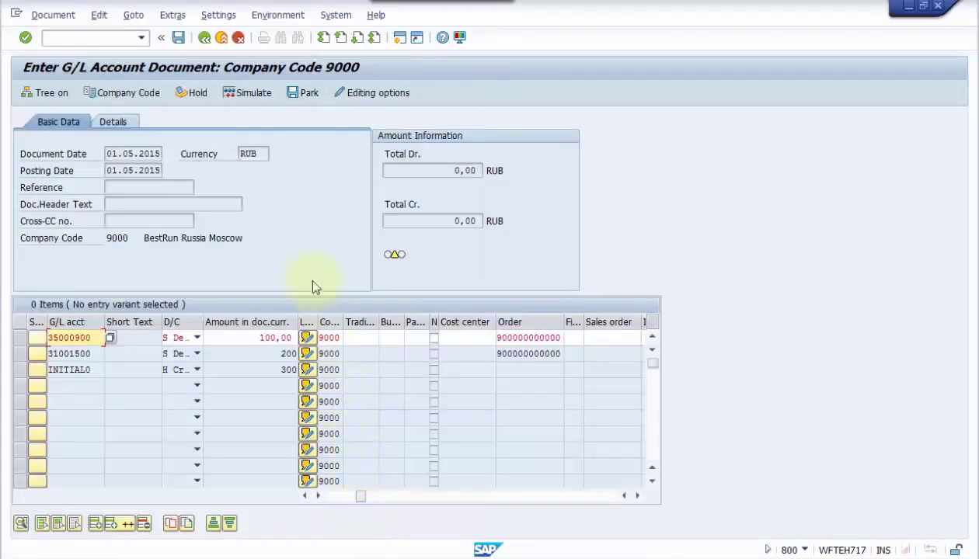
{"action": "left_click", "coordinate": [252, 98]}
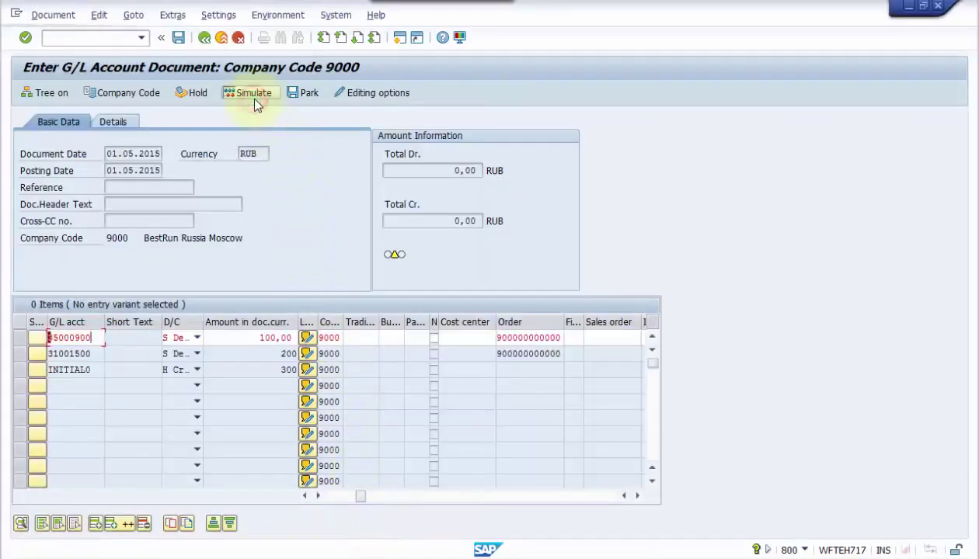
{"action": "left_click", "coordinate": [26, 39]}
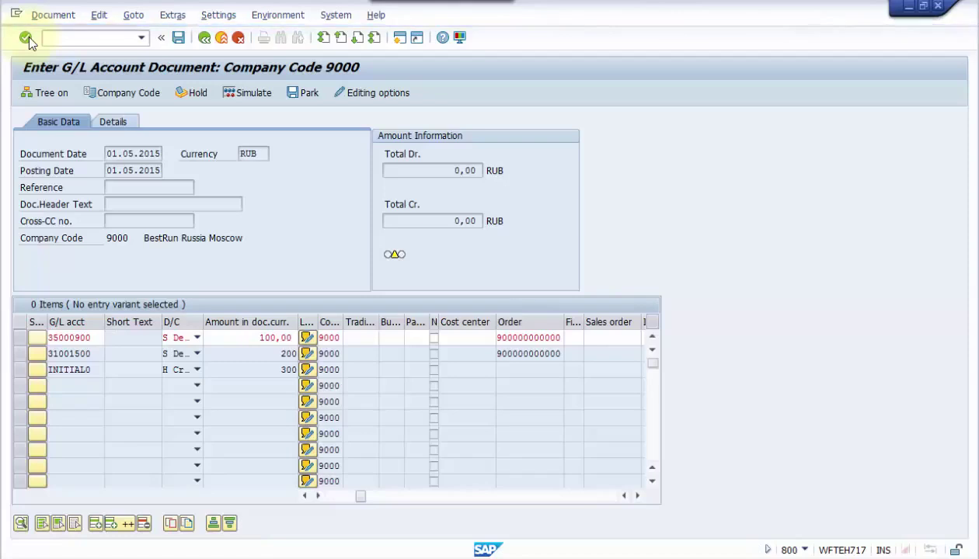
{"action": "left_click", "coordinate": [27, 39]}
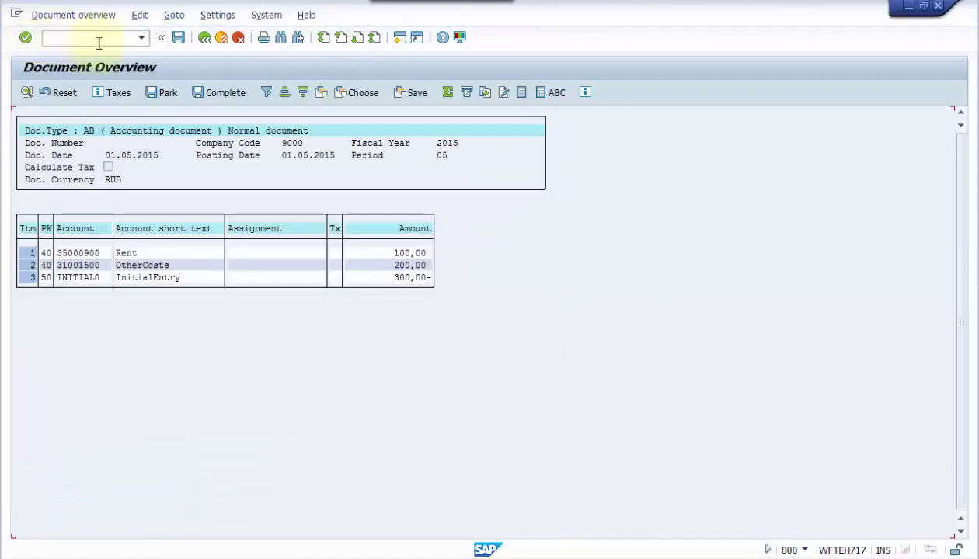
{"action": "left_click", "coordinate": [179, 43]}
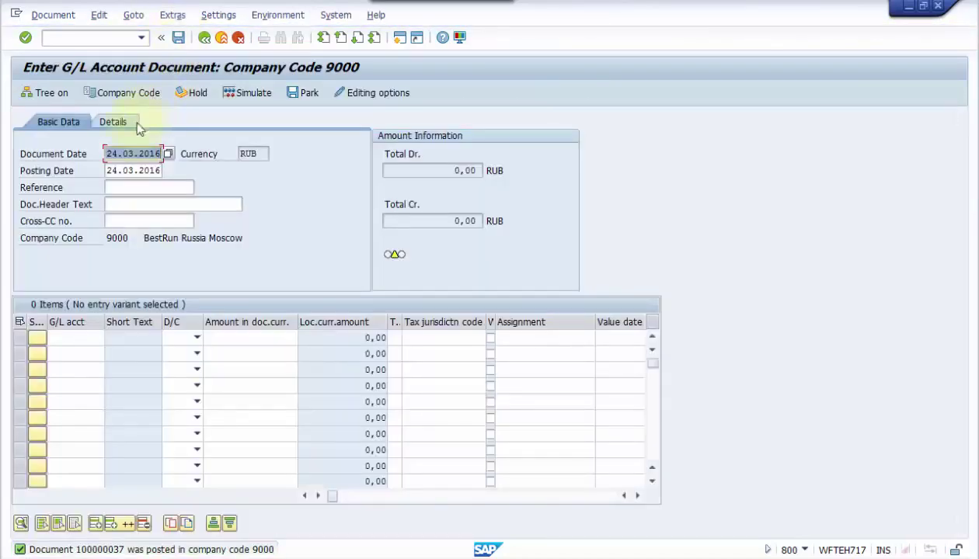
Read the detailed text of the document posting message and close it
{"action": "left_click", "coordinate": [115, 550]}
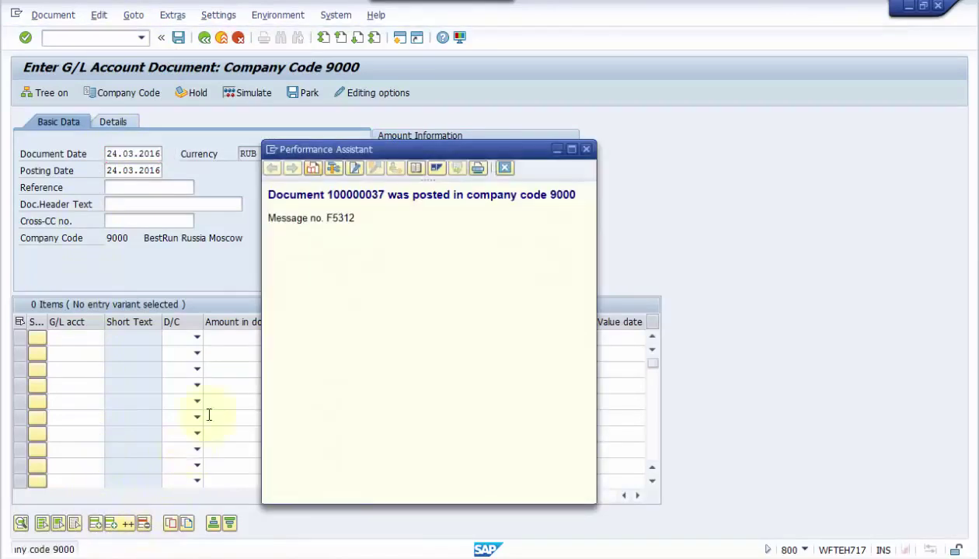
{"action": "left_click_drag", "start_coordinate": [270, 195], "coordinate": [590, 197]}
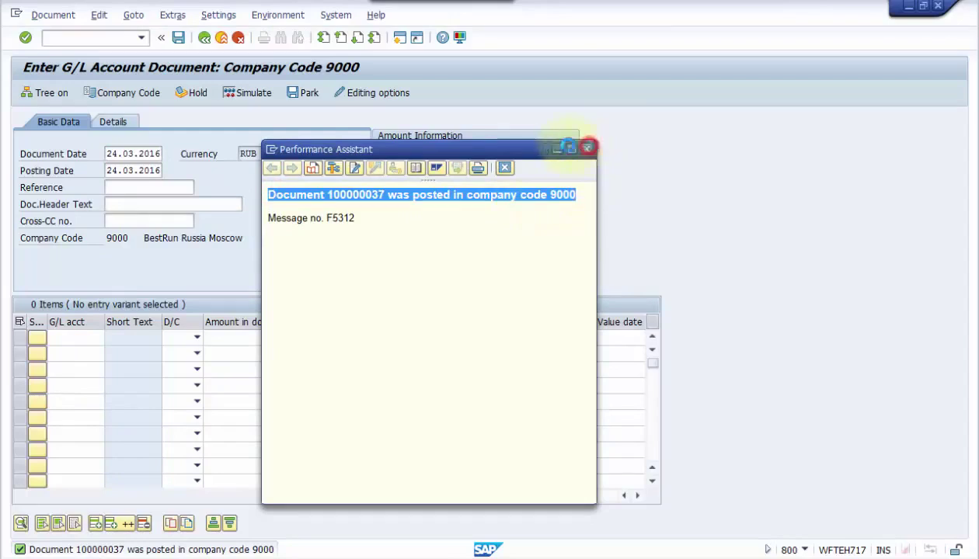
{"action": "left_click", "coordinate": [587, 149]}
Display the posted document, check the order assignment of the Rent line item, and return to the item list
{"action": "left_click", "coordinate": [65, 14]}
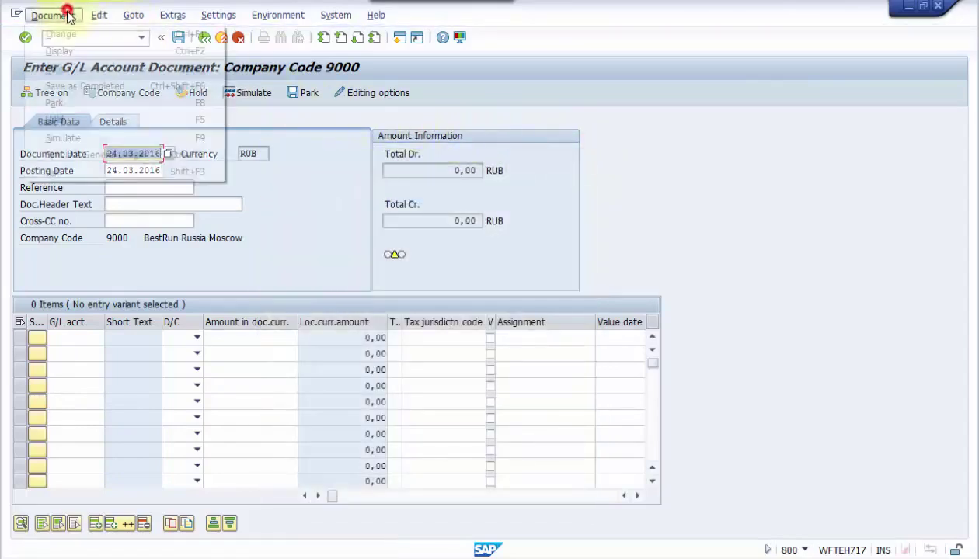
{"action": "left_click", "coordinate": [65, 48]}
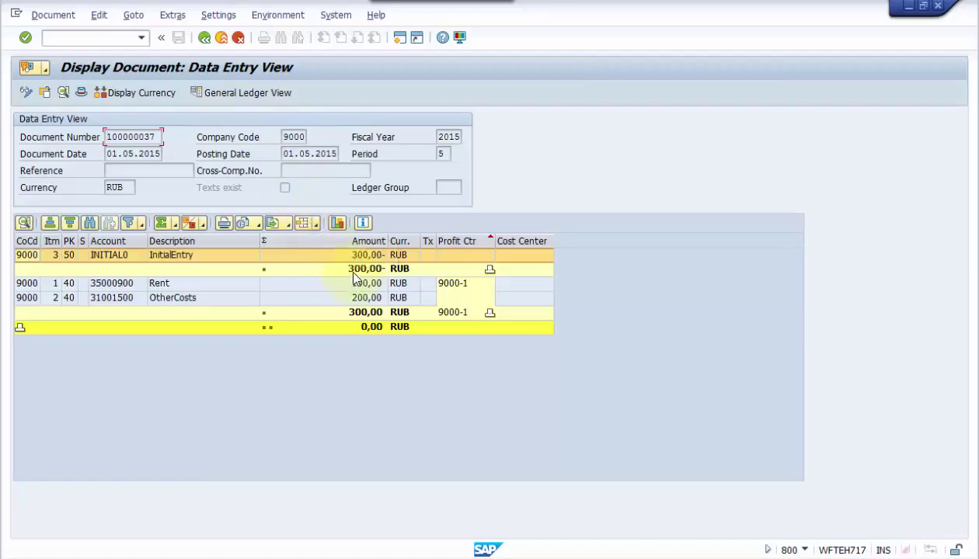
{"action": "double_click", "coordinate": [123, 285]}
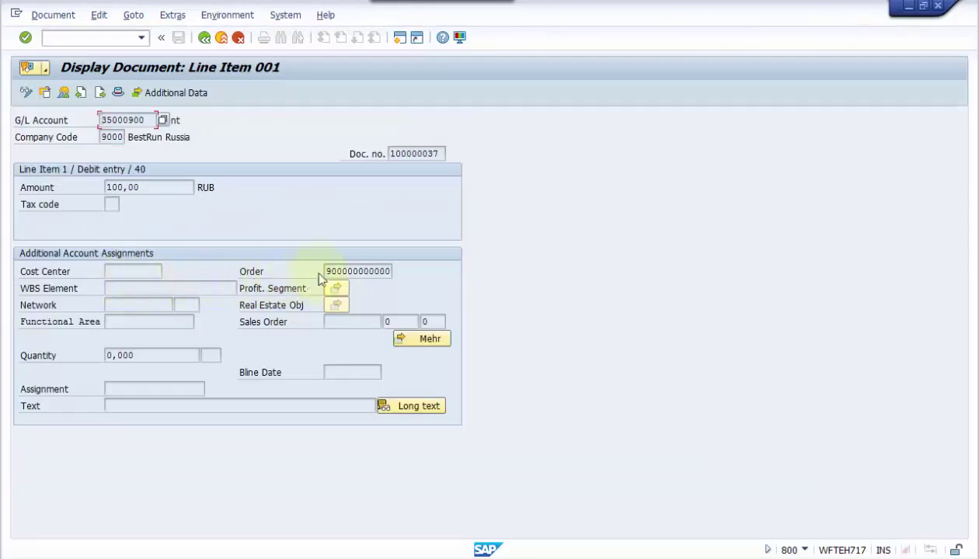
{"action": "left_click_drag", "start_coordinate": [327, 271], "coordinate": [408, 277]}
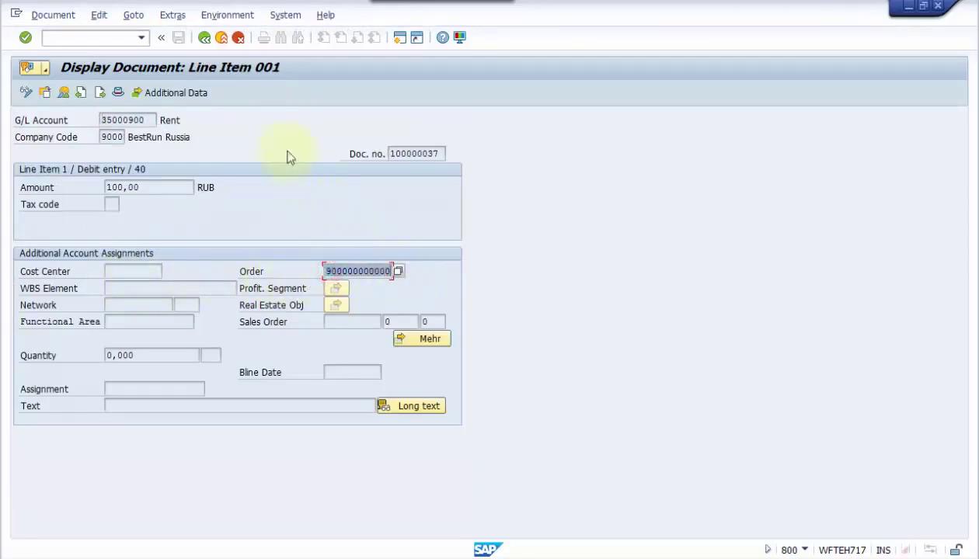
{"action": "left_click", "coordinate": [205, 37]}
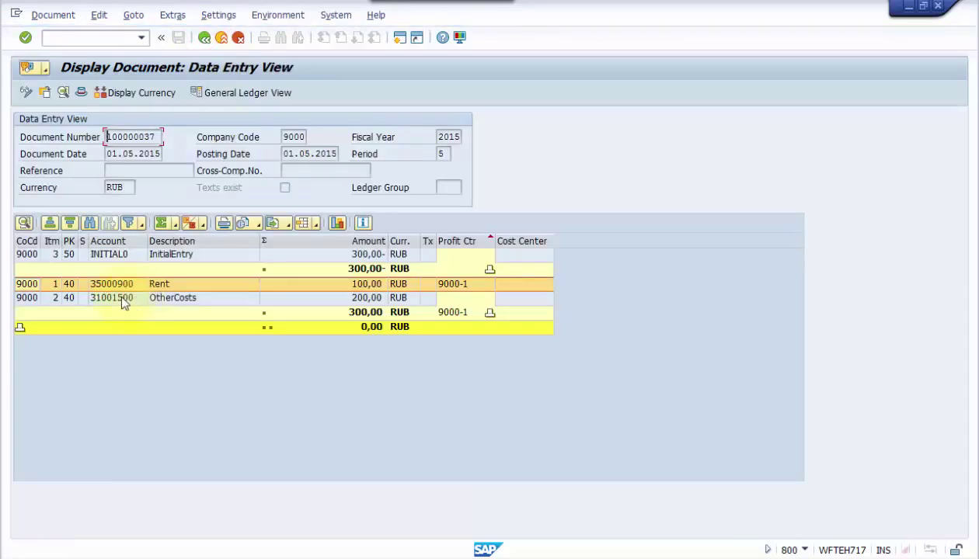
Check the order assignment of the OtherCosts line item and return to the document's item list
{"action": "double_click", "coordinate": [122, 302]}
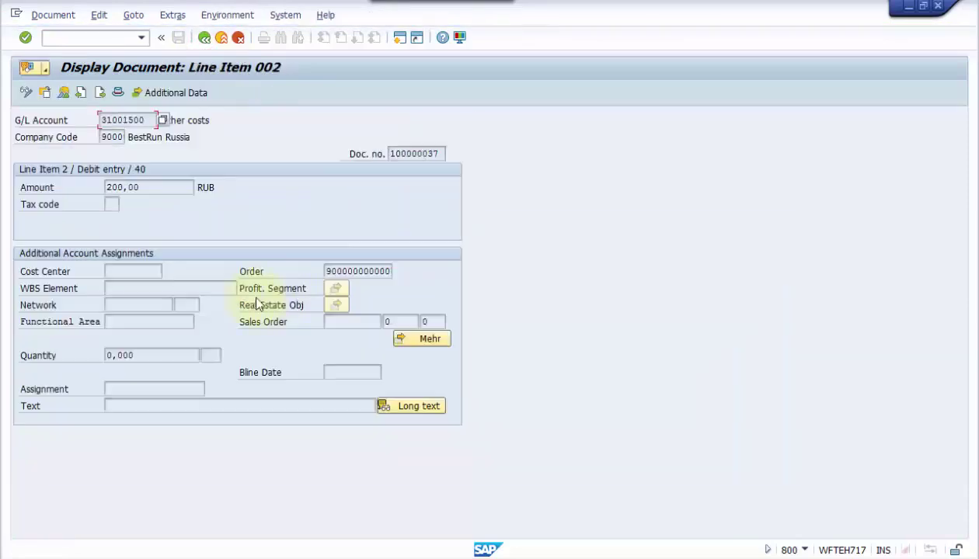
{"action": "left_click_drag", "start_coordinate": [327, 269], "coordinate": [422, 273]}
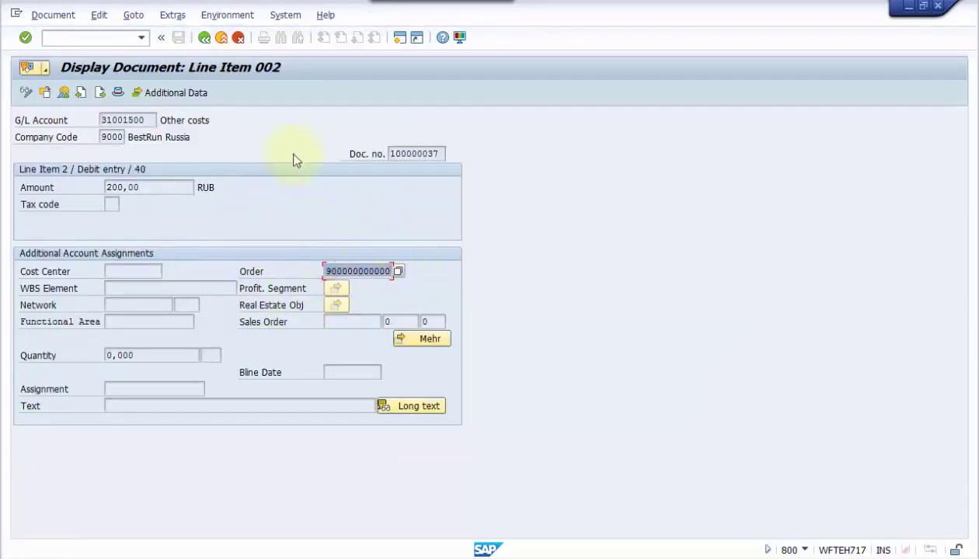
{"action": "left_click", "coordinate": [205, 40]}
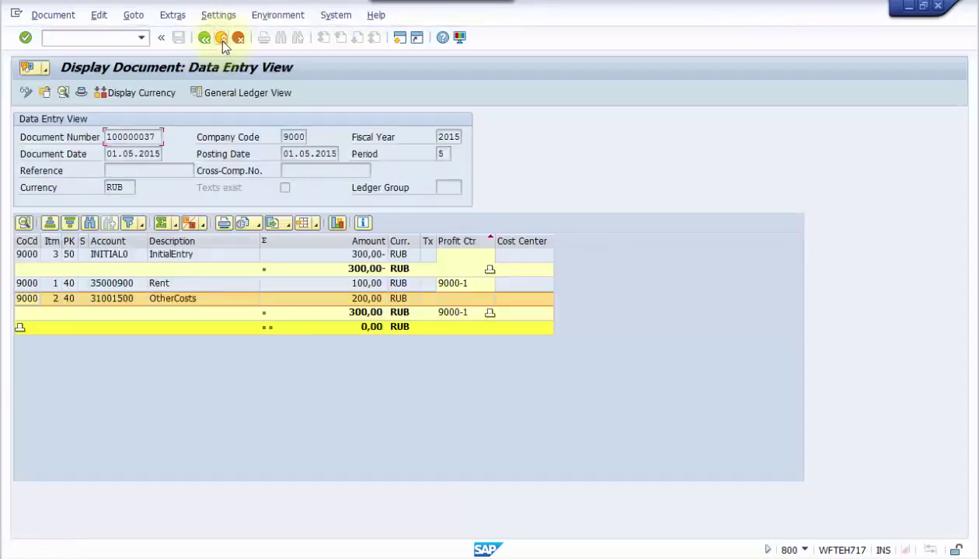
Leave the document display and exit G/L document entry, discarding the unsaved entry data
{"action": "left_click", "coordinate": [222, 39]}
{"action": "left_click", "coordinate": [221, 39]}
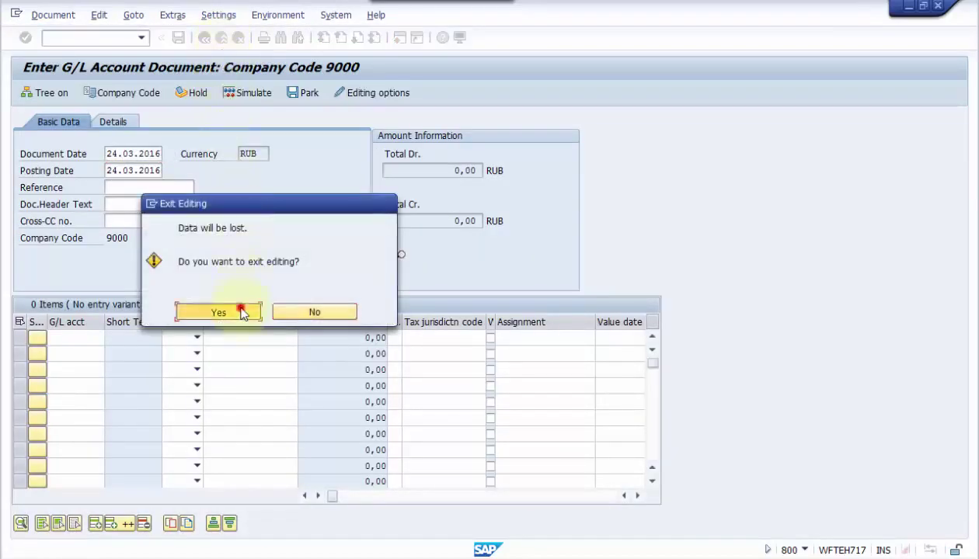
{"action": "left_click", "coordinate": [241, 307]}
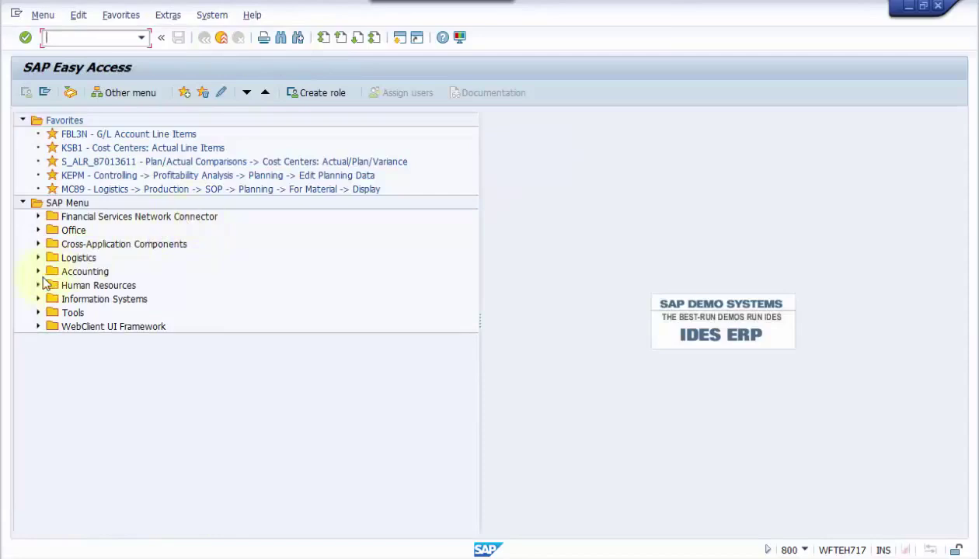
Expand Accounting > Controlling > Internal Orders > Information System > Reports for Internal Orders down to the Plan/Actual Comparisons reports
{"action": "left_click", "coordinate": [38, 272]}
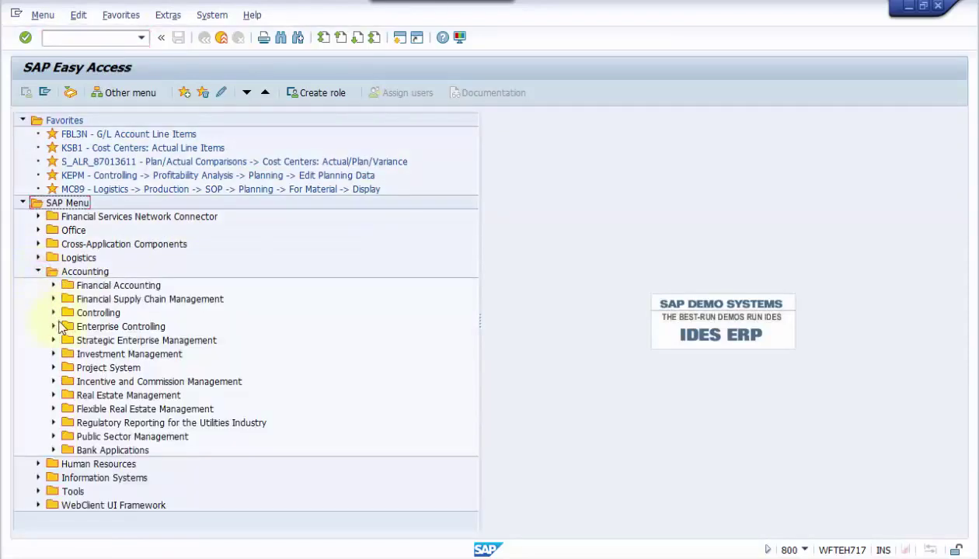
{"action": "left_click", "coordinate": [54, 314]}
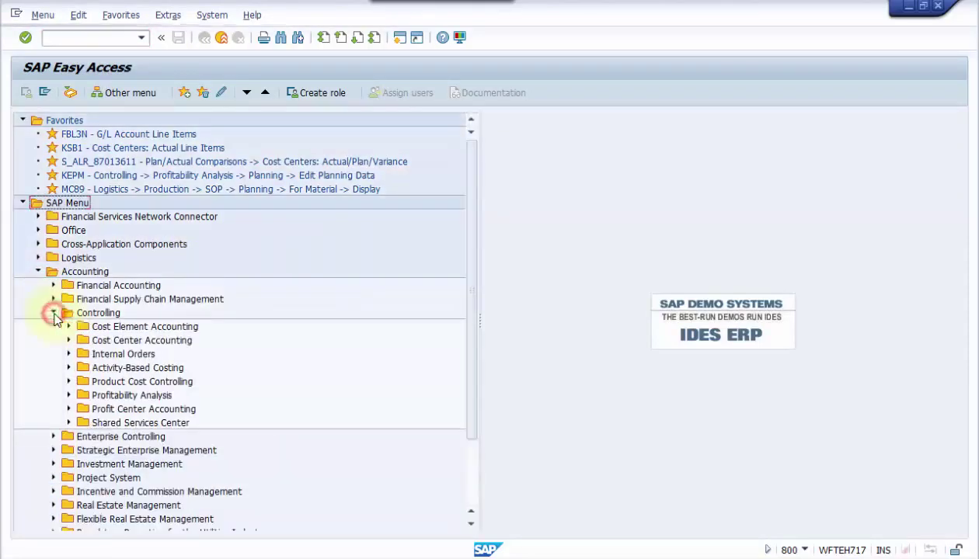
{"action": "left_click", "coordinate": [69, 355]}
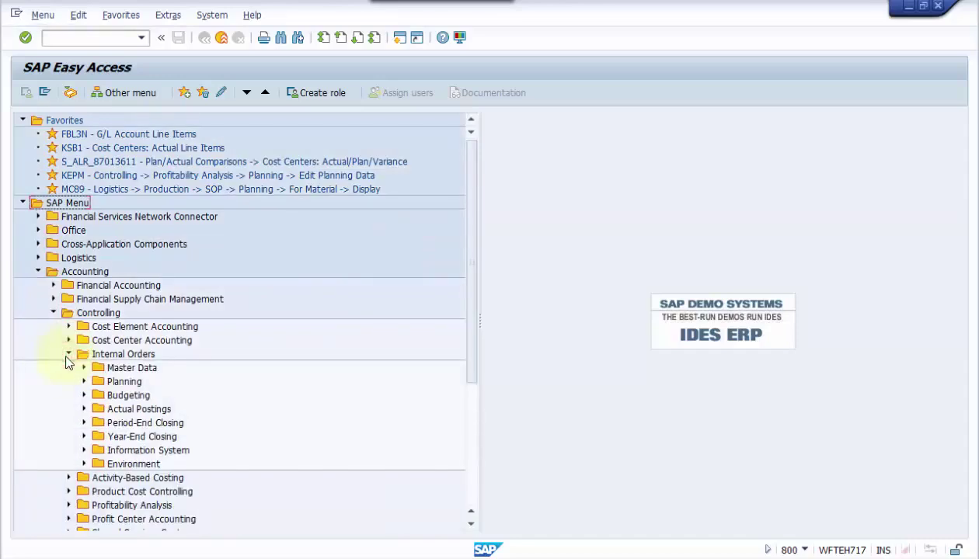
{"action": "left_click", "coordinate": [84, 451]}
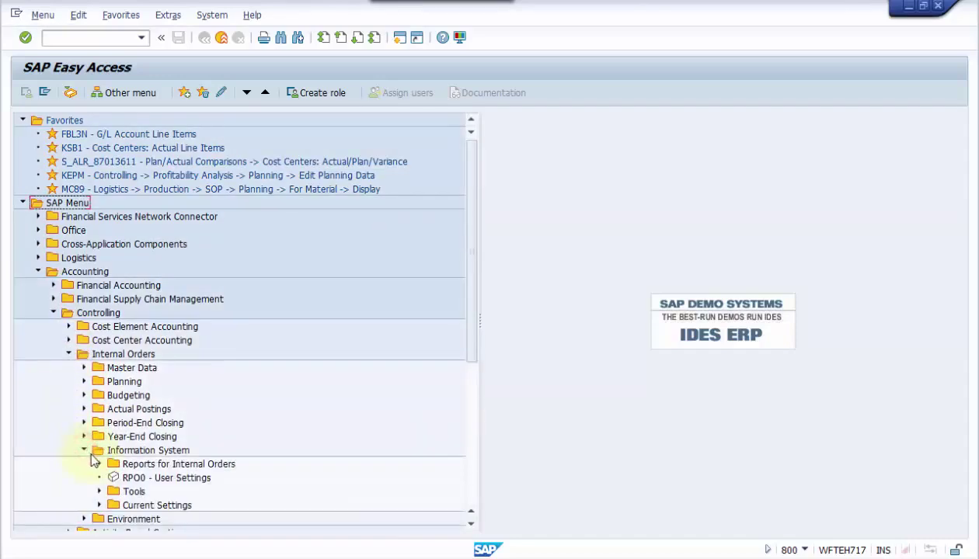
{"action": "left_click", "coordinate": [99, 464]}
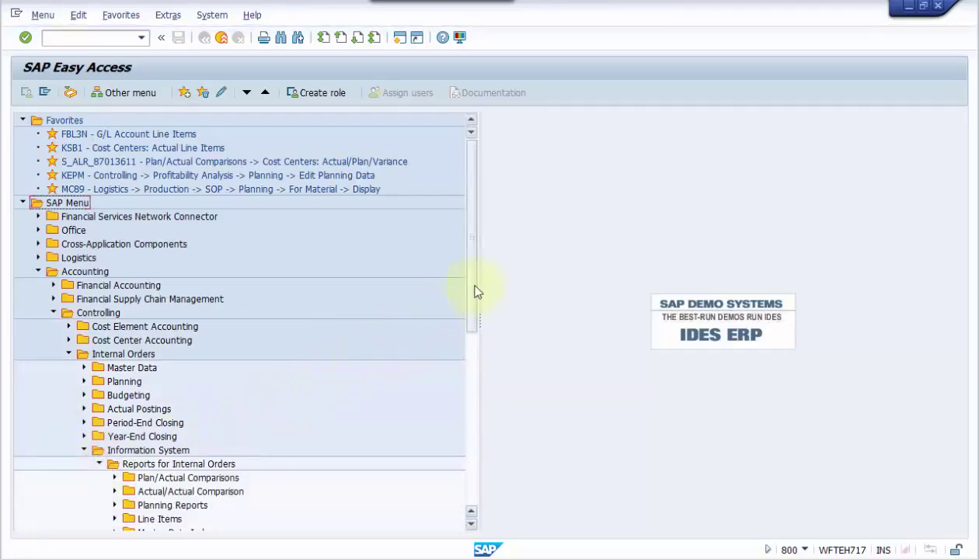
{"action": "left_click_drag", "start_coordinate": [472, 284], "coordinate": [485, 385]}
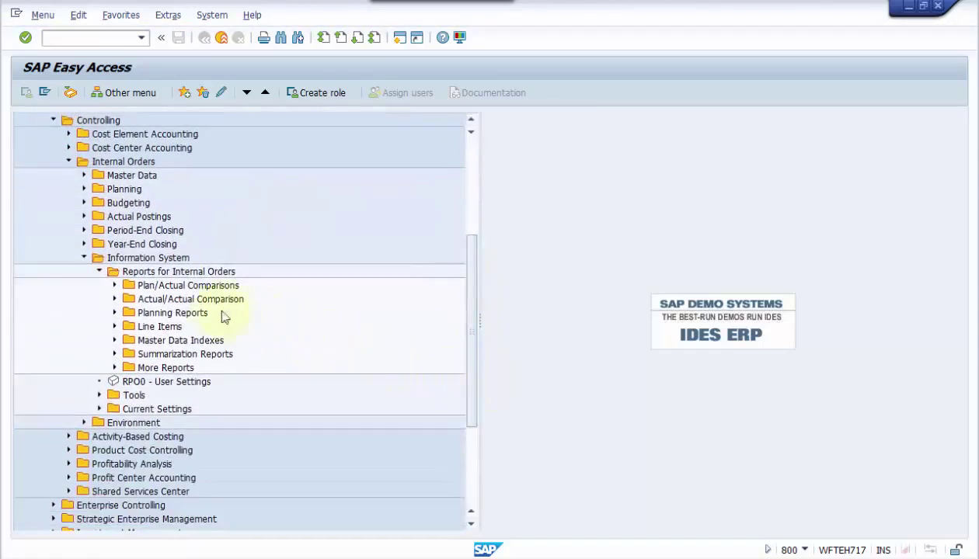
{"action": "left_click", "coordinate": [115, 286]}
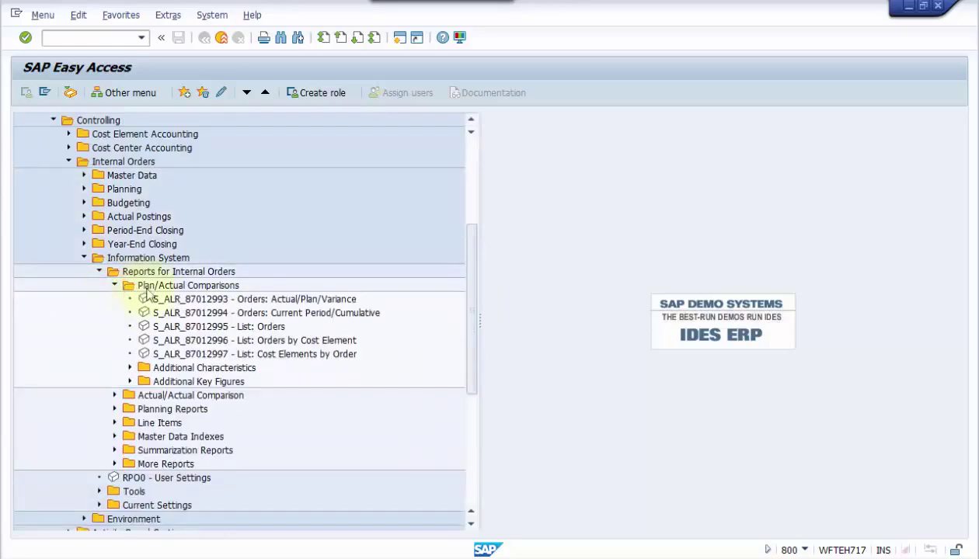
Open the Orders: Actual/Plan/Variance report and set its selection to fiscal year 2015, period 5 to 5
{"action": "double_click", "coordinate": [192, 301]}
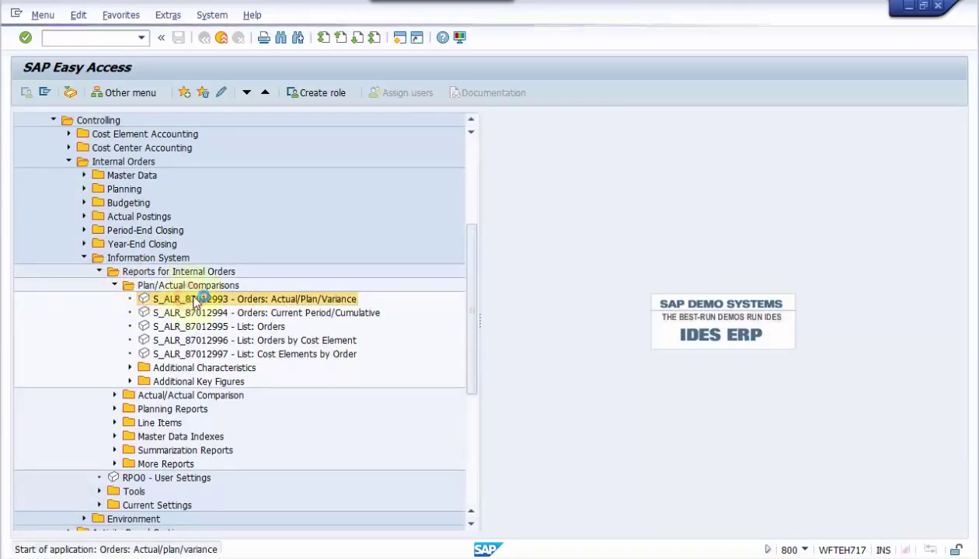
{"action": "left_click", "coordinate": [201, 188]}
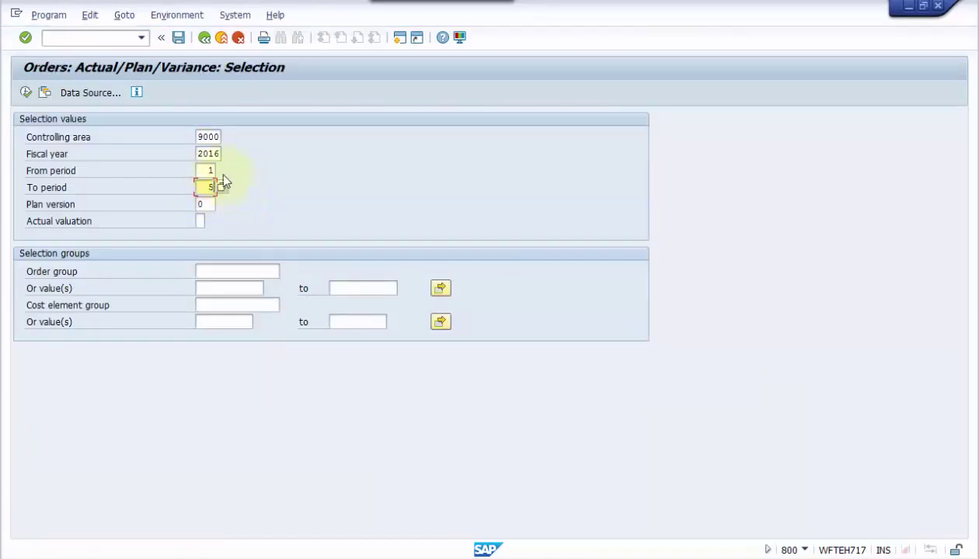
{"action": "left_click", "coordinate": [200, 170]}
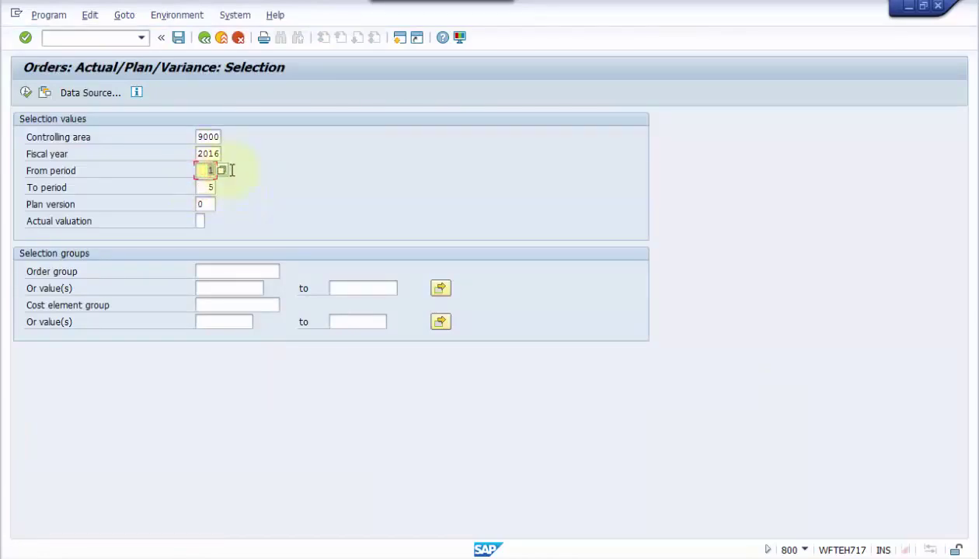
{"action": "double_click", "coordinate": [230, 155]}
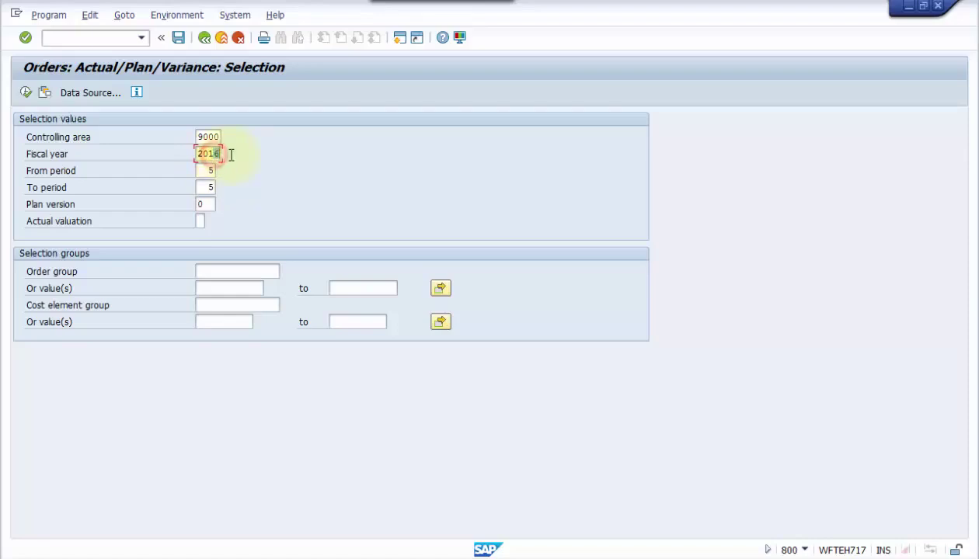
Search for orders of type 9001 in controlling area 9000 and select My order as the report's order value
{"action": "left_click", "coordinate": [221, 288]}
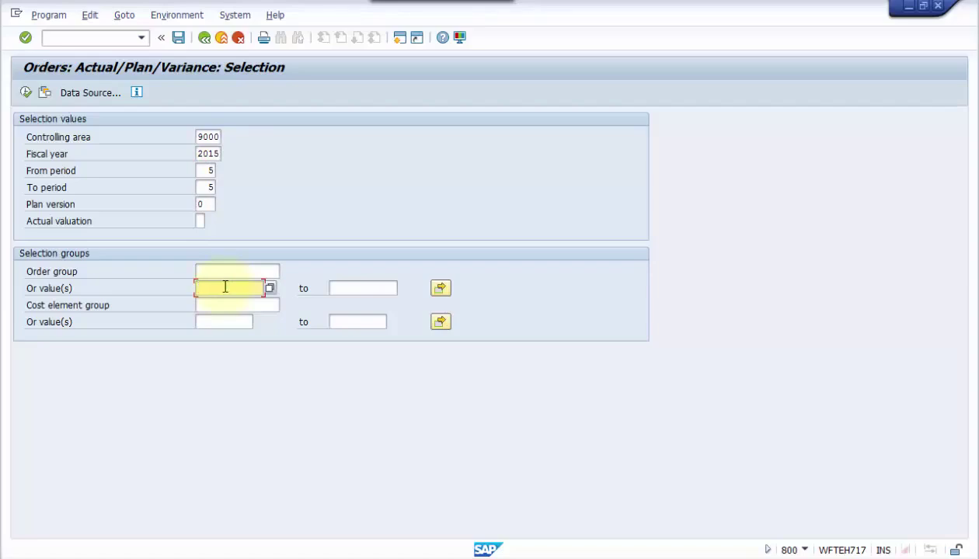
{"action": "left_click", "coordinate": [270, 288]}
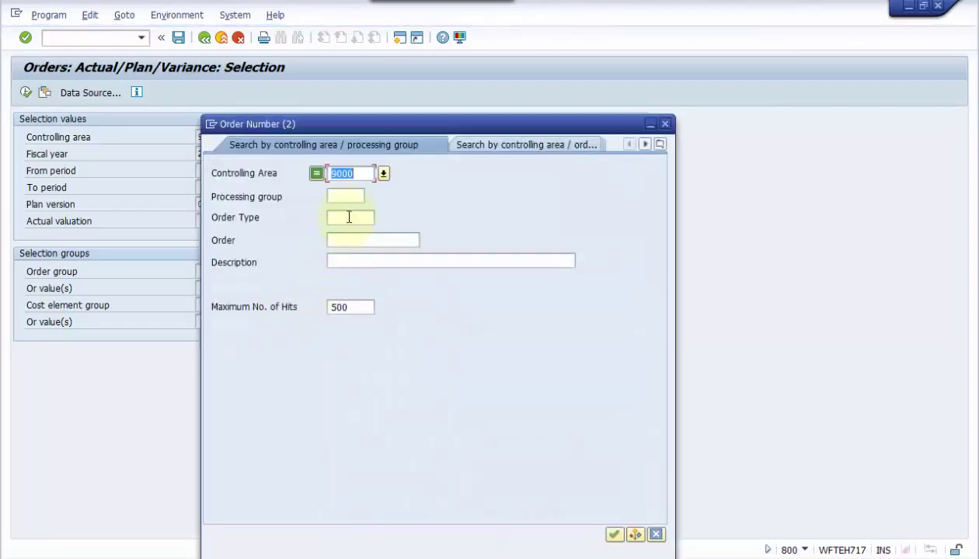
{"action": "left_click", "coordinate": [349, 218]}
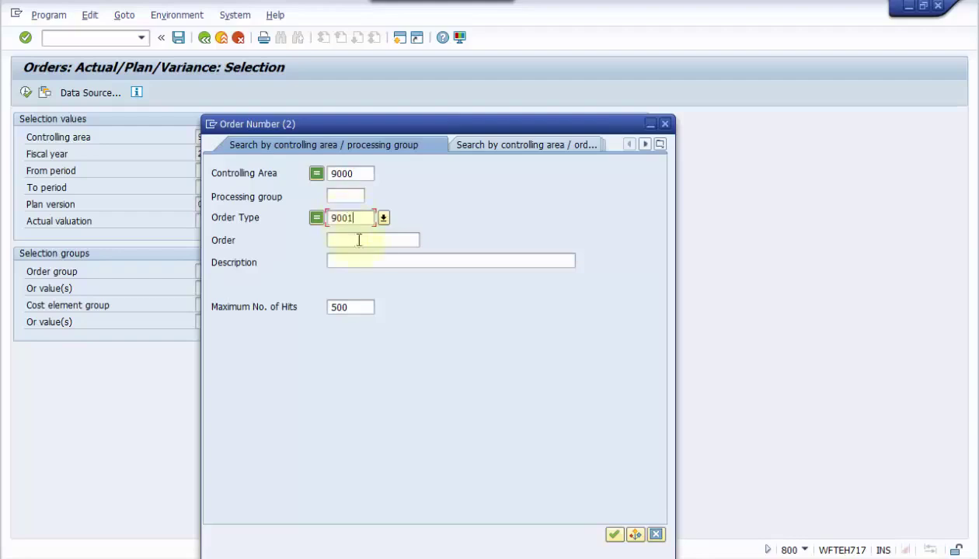
{"action": "left_click", "coordinate": [614, 535]}
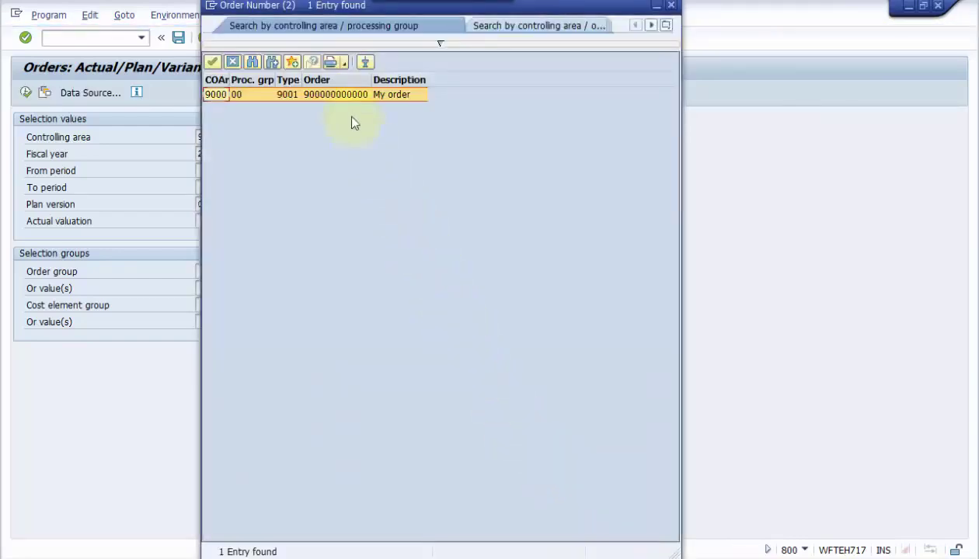
{"action": "double_click", "coordinate": [342, 95]}
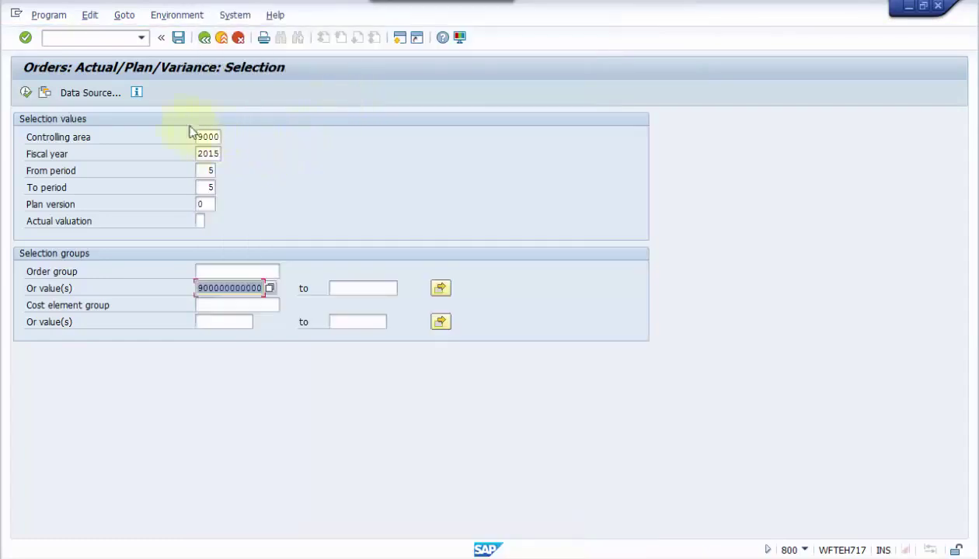
Run the Actual/Plan/Variance report and review the order's actual costs per cost element and in total
{"action": "left_click", "coordinate": [28, 92]}
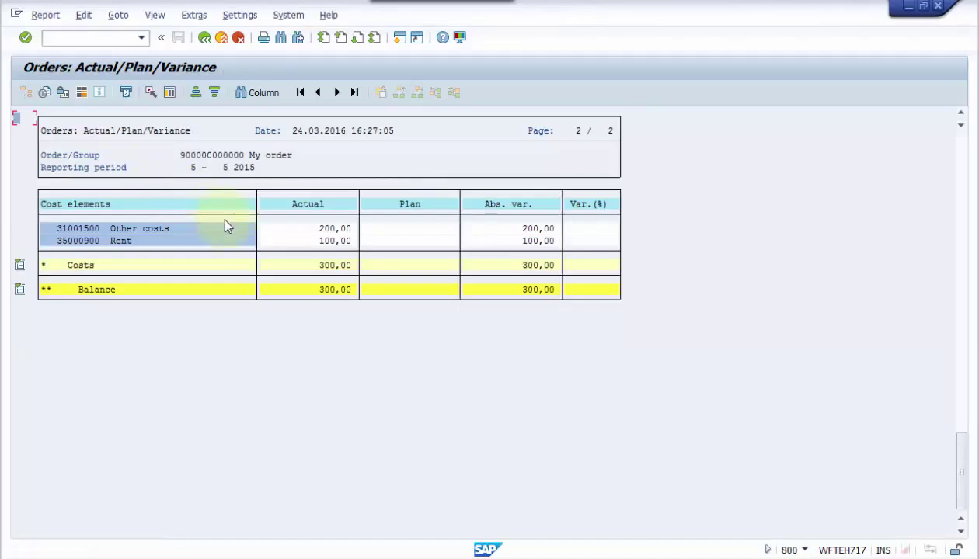
{"action": "left_click", "coordinate": [29, 92]}
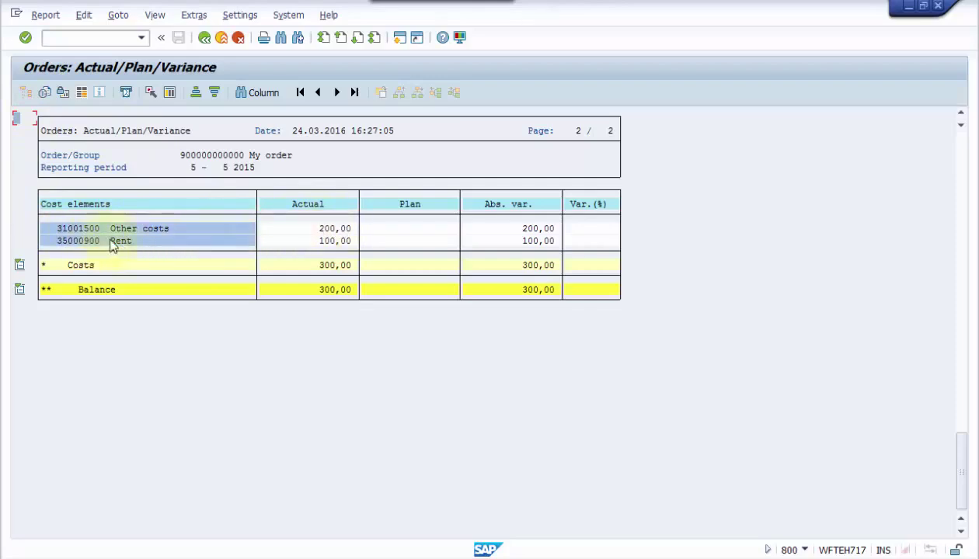
{"action": "left_click", "coordinate": [330, 264]}
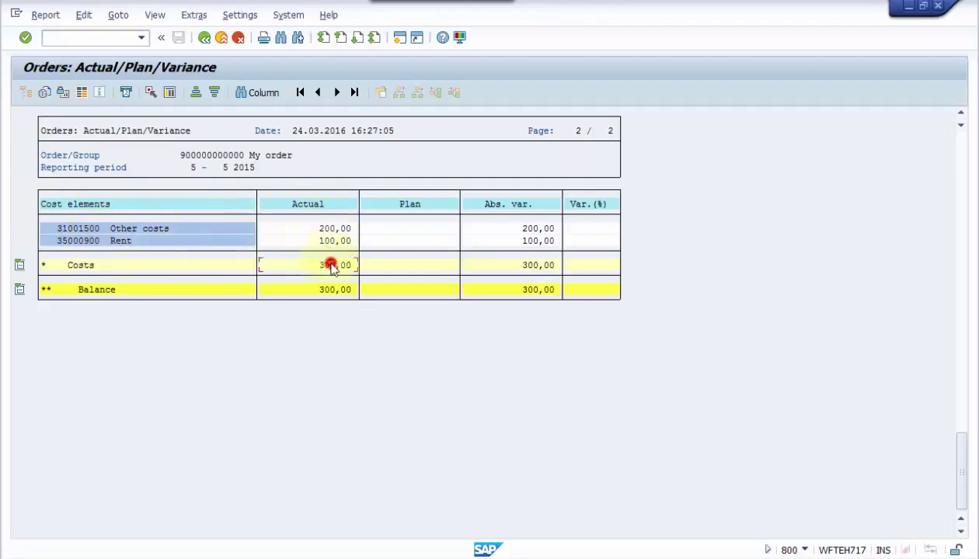
Leave the Actual/Plan/Variance report and its selection screen to return to SAP Easy Access
{"action": "left_click", "coordinate": [207, 38]}
{"action": "left_click", "coordinate": [90, 195]}
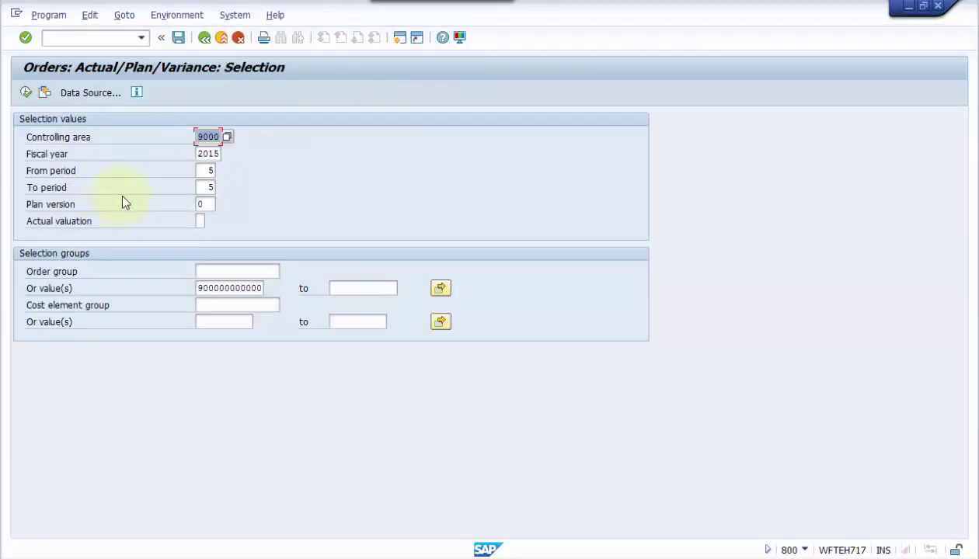
{"action": "left_click", "coordinate": [204, 38]}
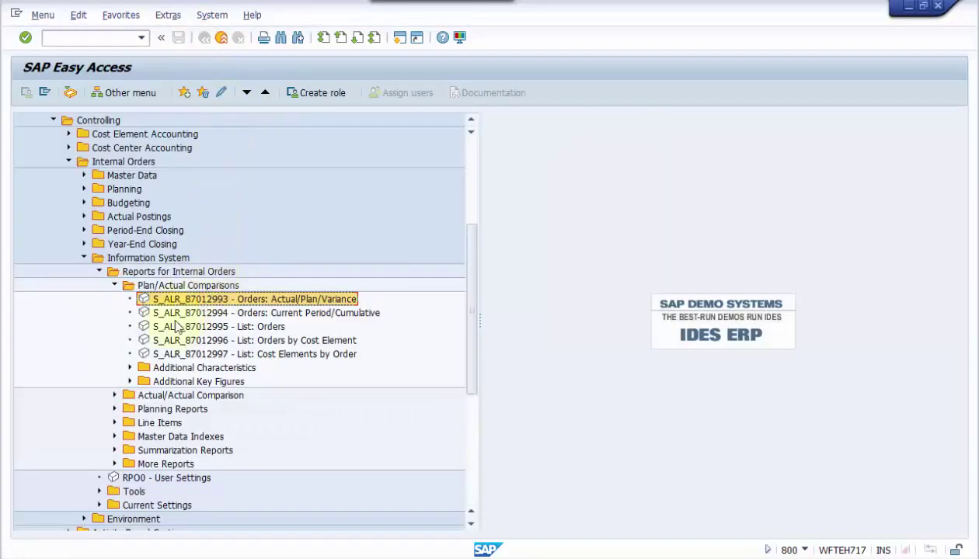
Open the KOB1 Orders: Actual Line Items report from Line Items and set the posting date's start to 01052015
{"action": "left_click", "coordinate": [114, 423]}
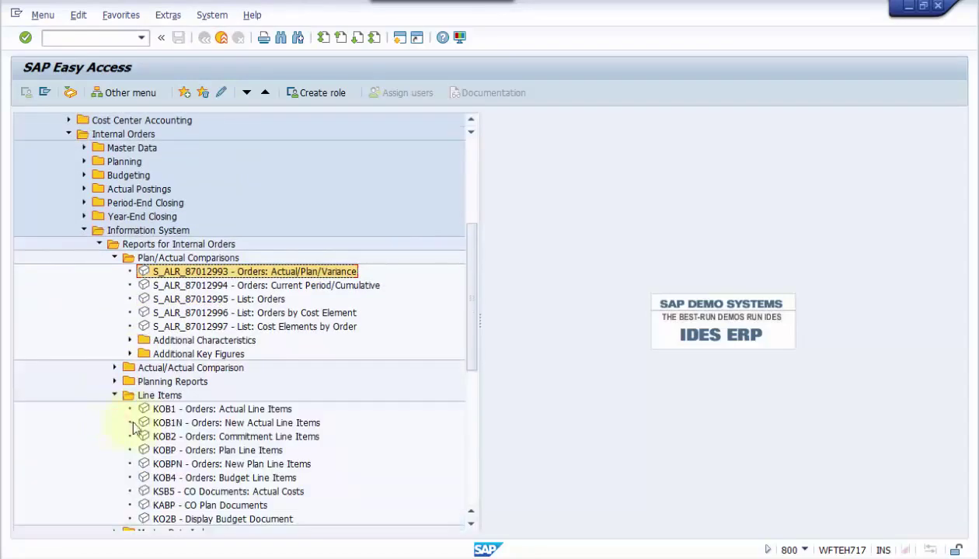
{"action": "double_click", "coordinate": [187, 410]}
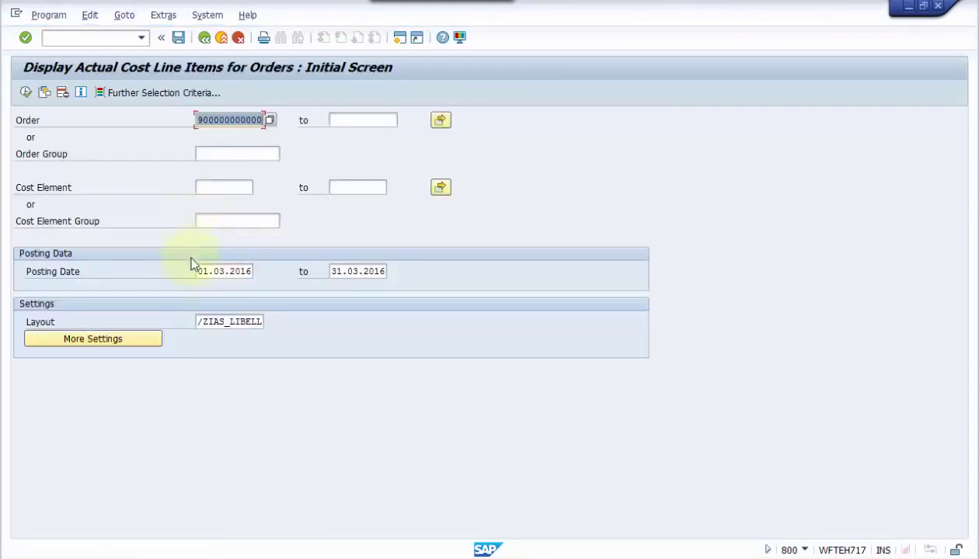
{"action": "left_click_drag", "start_coordinate": [201, 271], "coordinate": [262, 271]}
{"action": "key", "text": "Delete"}
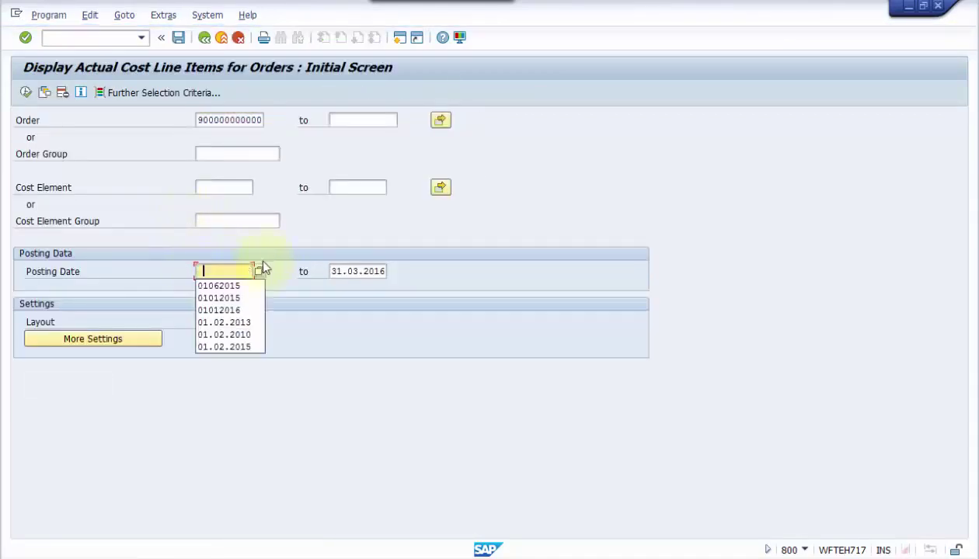
{"action": "left_click", "coordinate": [224, 274]}
{"action": "type", "text": "0"}
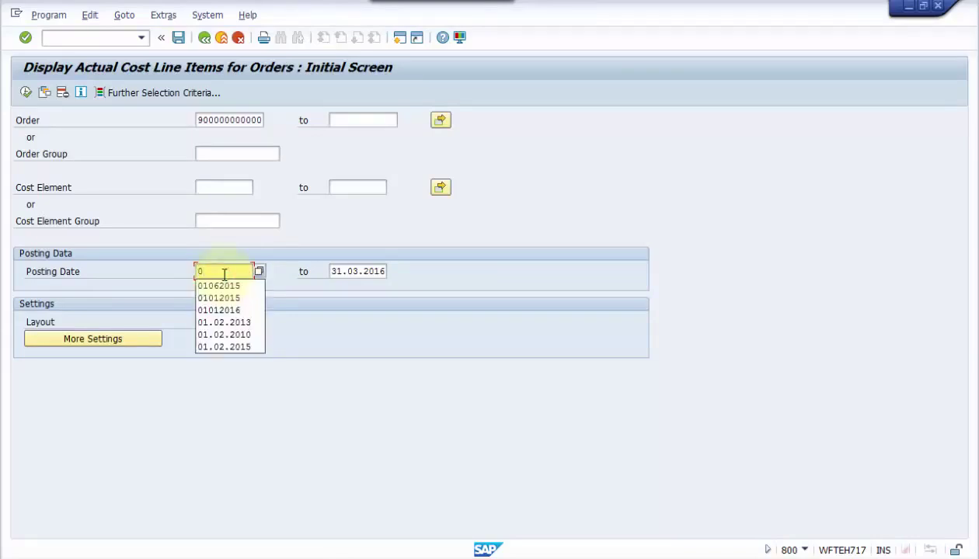
{"action": "type", "text": "1052015"}
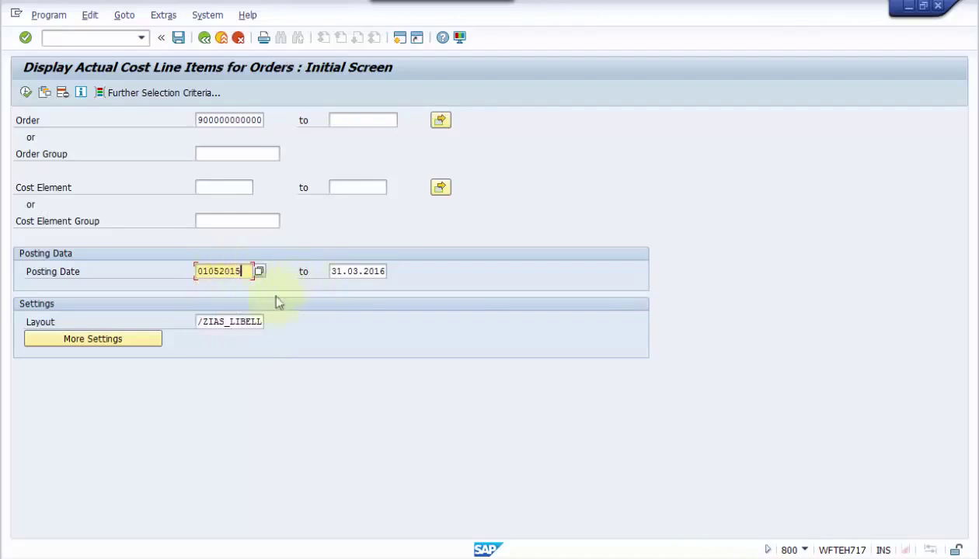
Choose the 1SAP Primary cost posting layout for the actual line items report
{"action": "left_click_drag", "start_coordinate": [200, 323], "coordinate": [260, 323]}
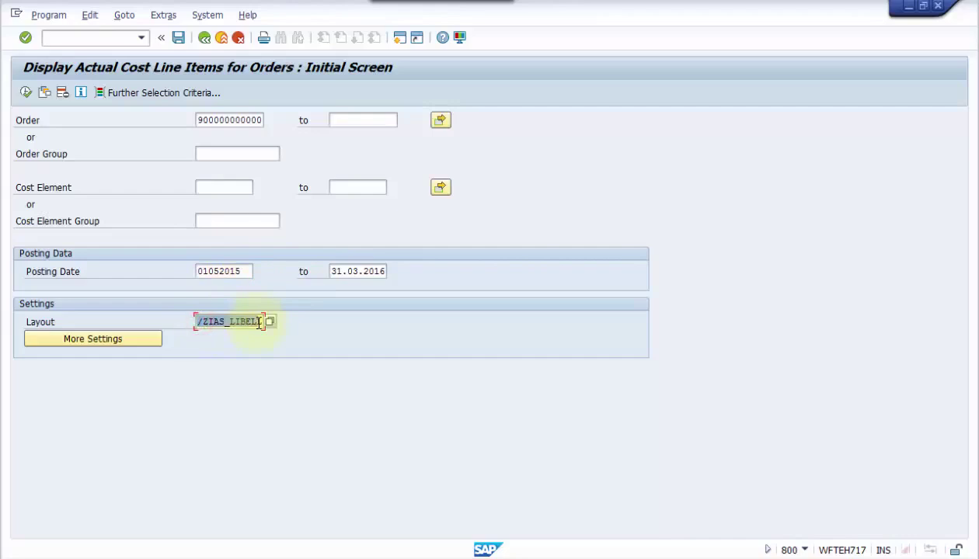
{"action": "left_click", "coordinate": [270, 322]}
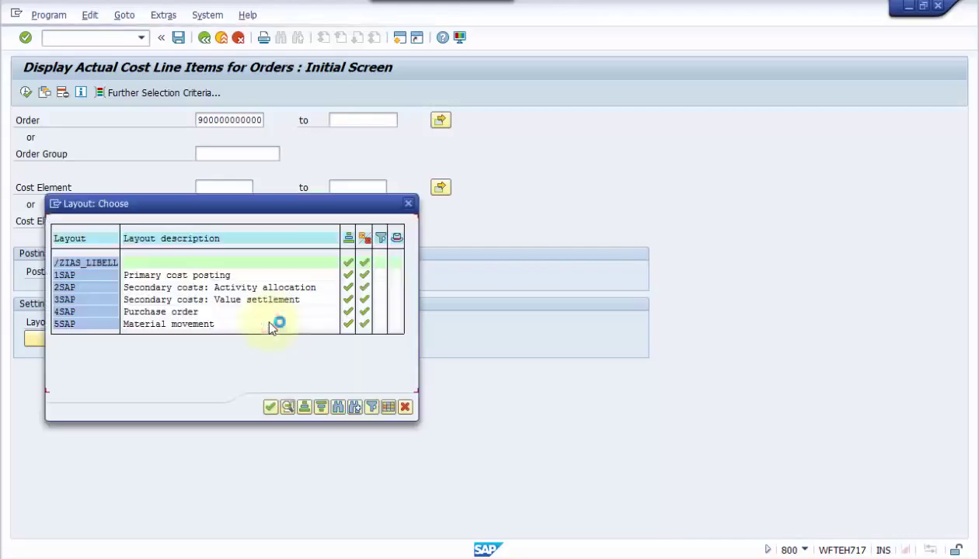
{"action": "double_click", "coordinate": [65, 276]}
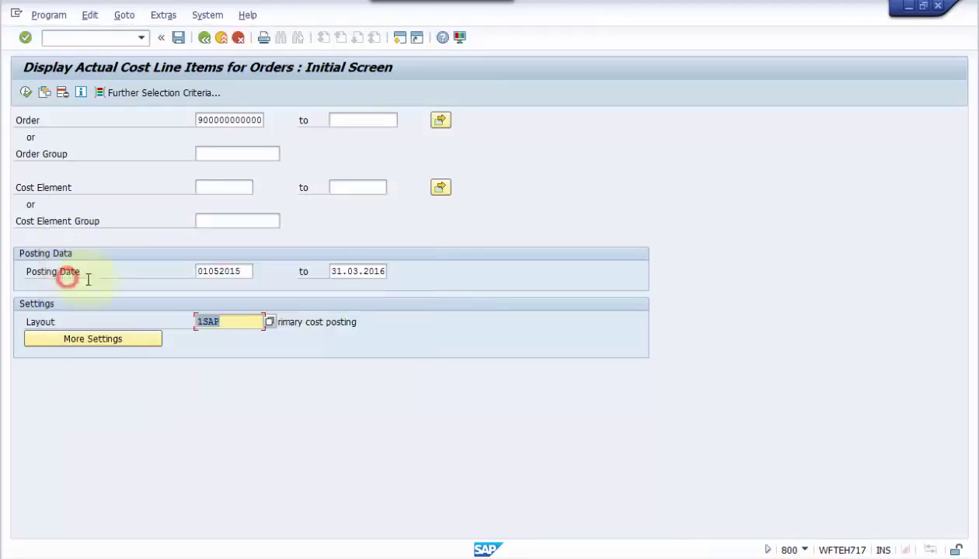
Set the posting date's end to 30052015 and run the actual line items report
{"action": "double_click", "coordinate": [329, 271]}
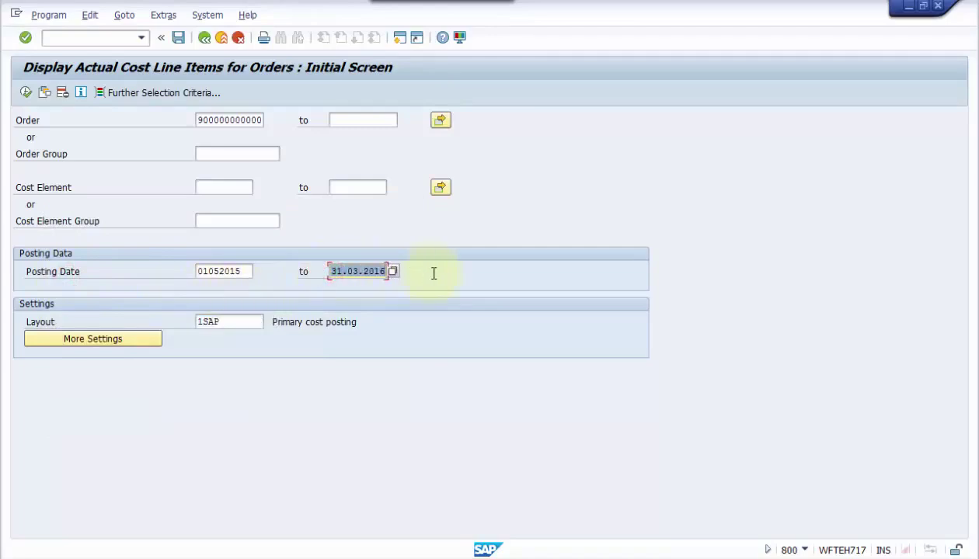
{"action": "key", "text": "BackSpace"}
{"action": "type", "text": "300"}
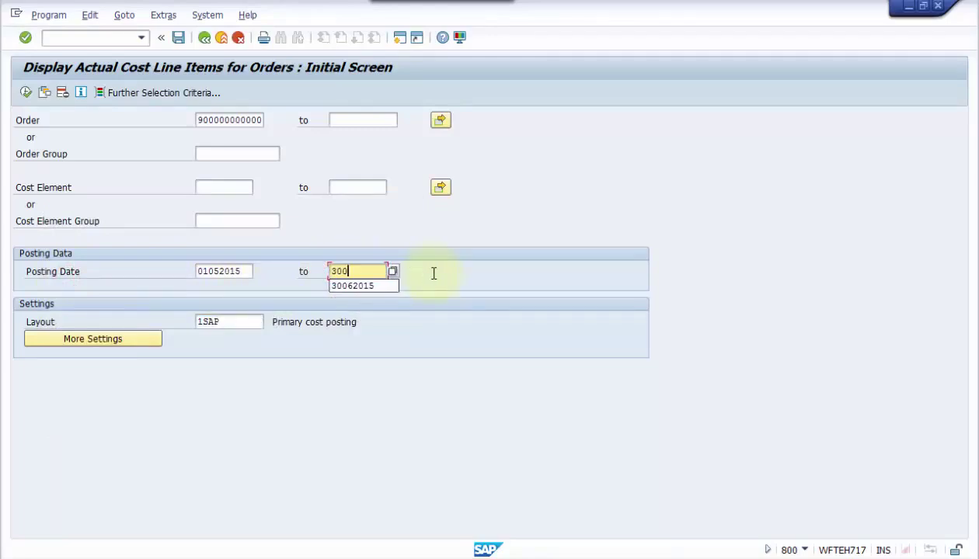
{"action": "type", "text": "52015"}
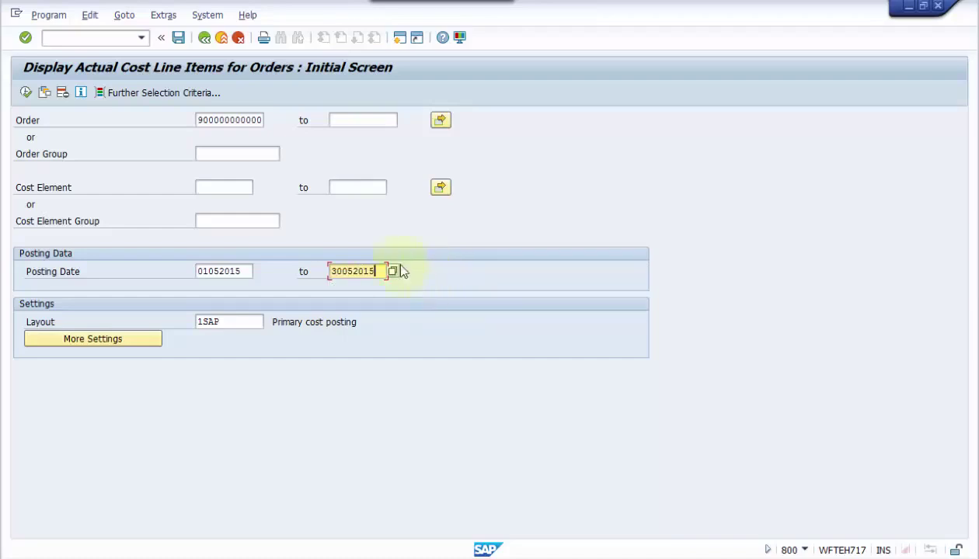
{"action": "left_click", "coordinate": [25, 93]}
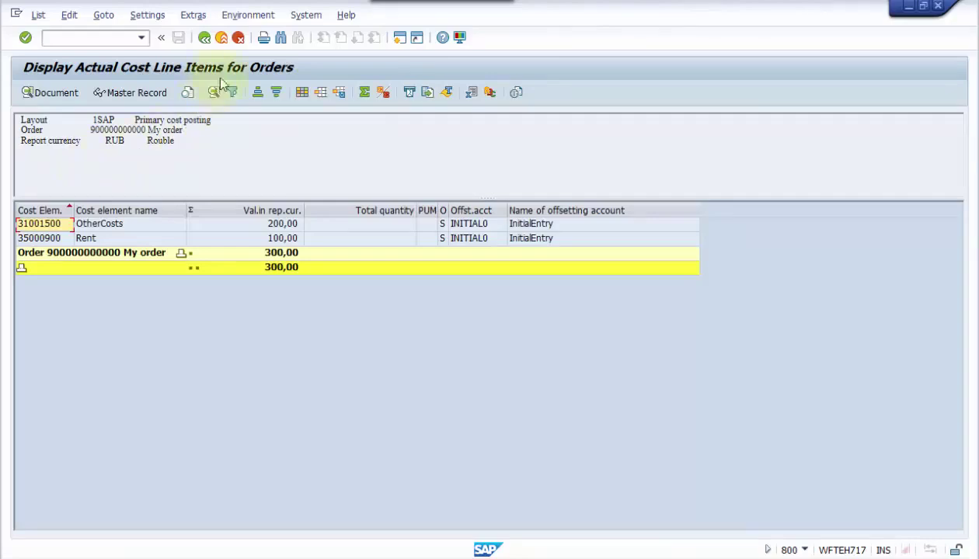
Change the line item list's layout by adding all columns from the column set to the displayed columns
{"action": "left_click", "coordinate": [300, 91]}
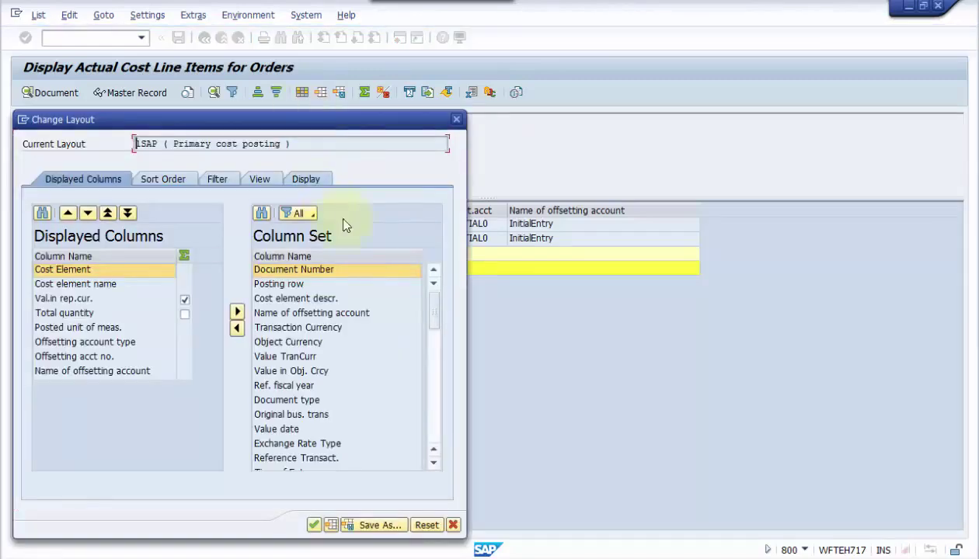
{"action": "left_click_drag", "start_coordinate": [432, 313], "coordinate": [437, 443]}
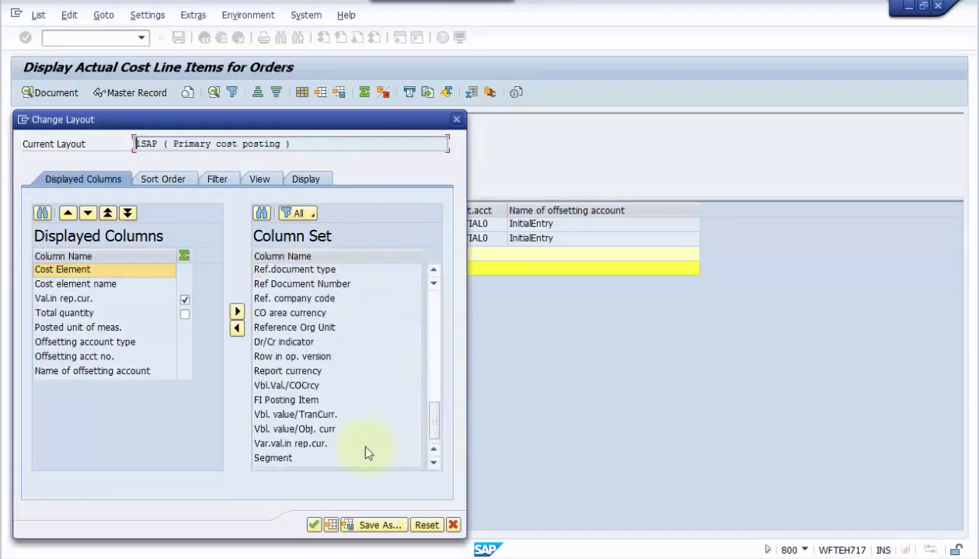
{"action": "left_click", "coordinate": [307, 457], "text": "shift"}
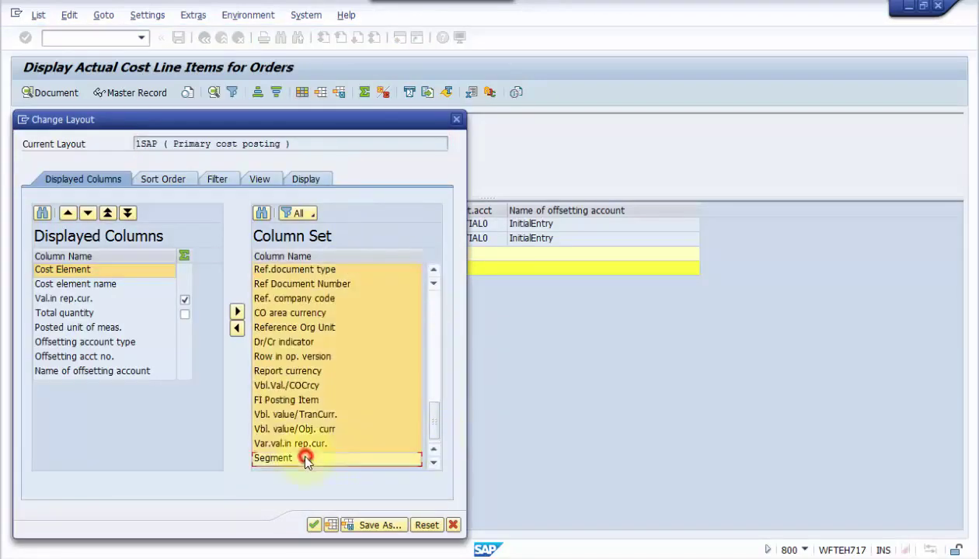
{"action": "left_click", "coordinate": [237, 330]}
{"action": "left_click", "coordinate": [314, 525]}
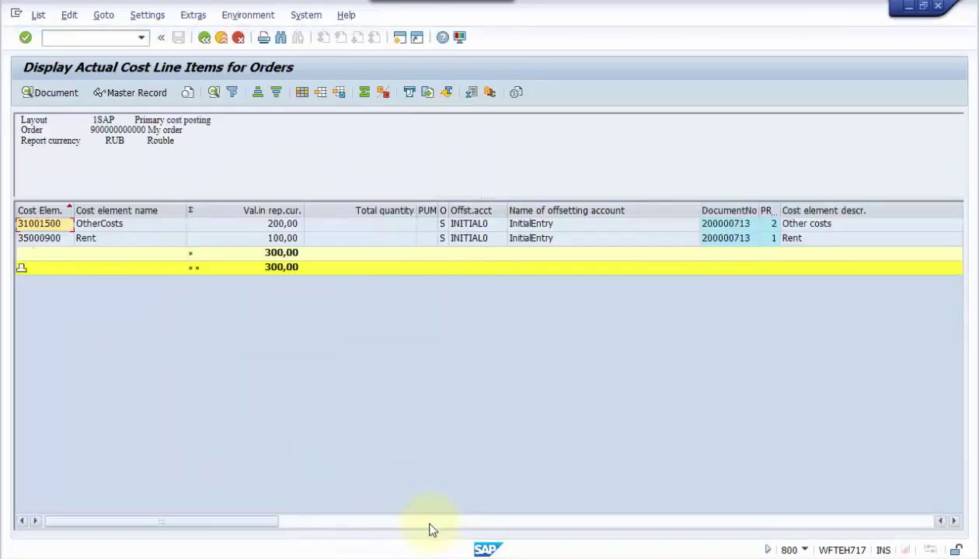
Examine the added columns of the OtherCosts and Rent line items through to Segment, returning to the first columns
{"action": "left_click", "coordinate": [428, 522]}
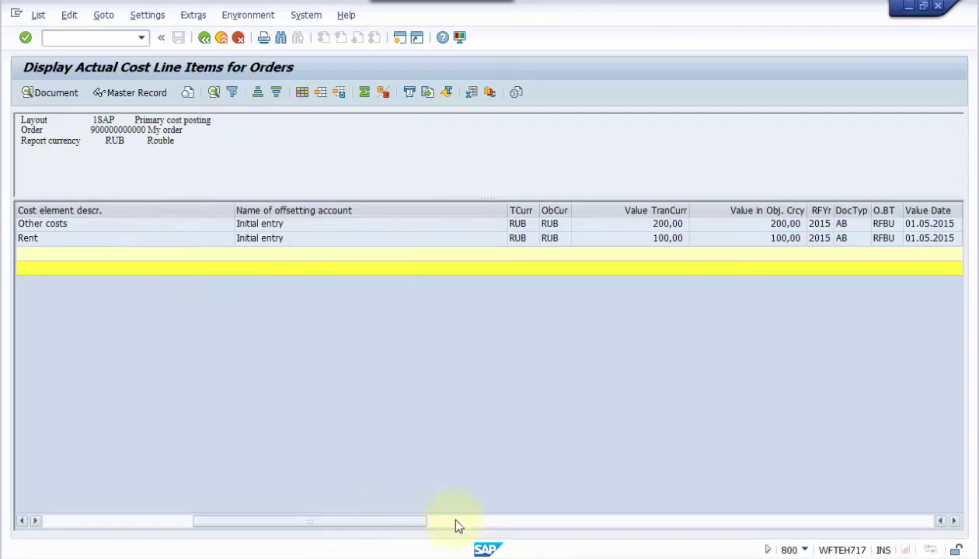
{"action": "left_click", "coordinate": [456, 521]}
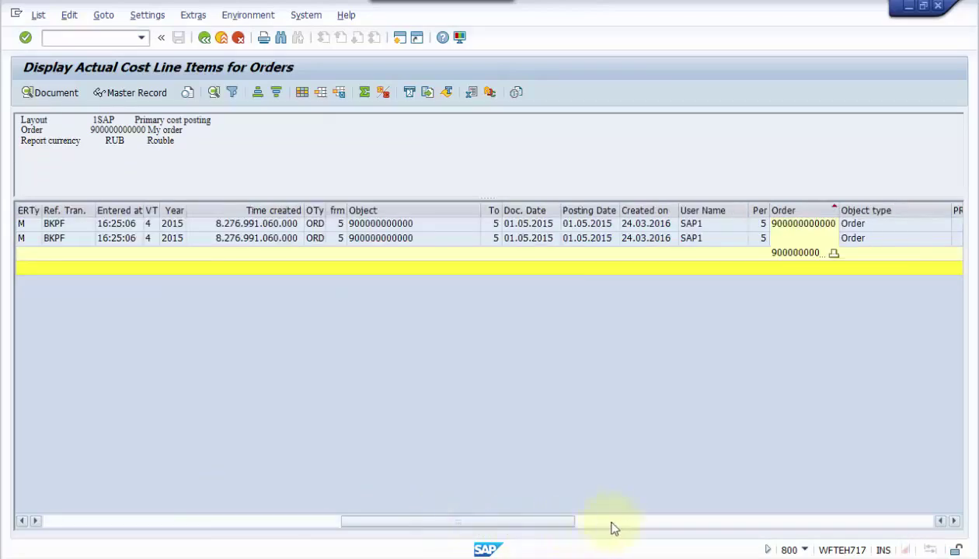
{"action": "left_click", "coordinate": [612, 525]}
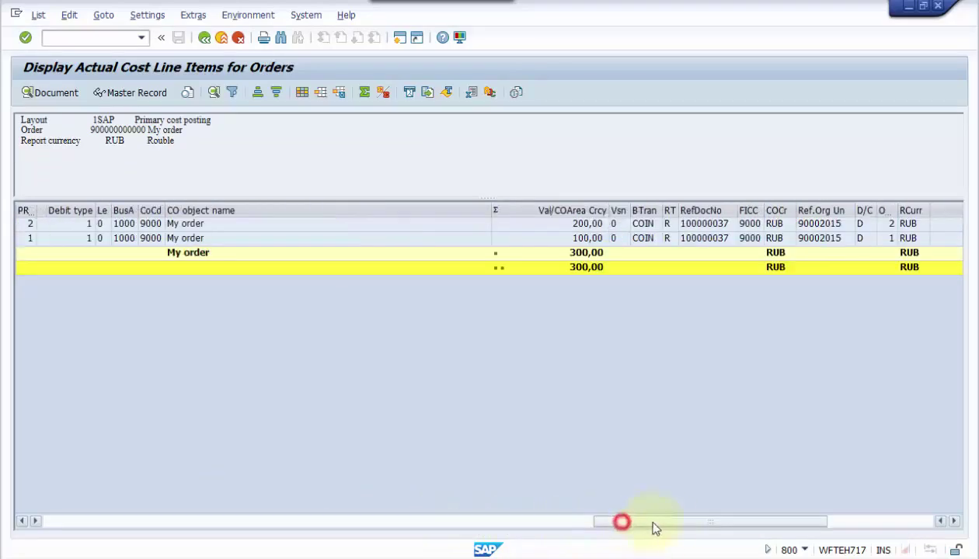
{"action": "left_click", "coordinate": [868, 525]}
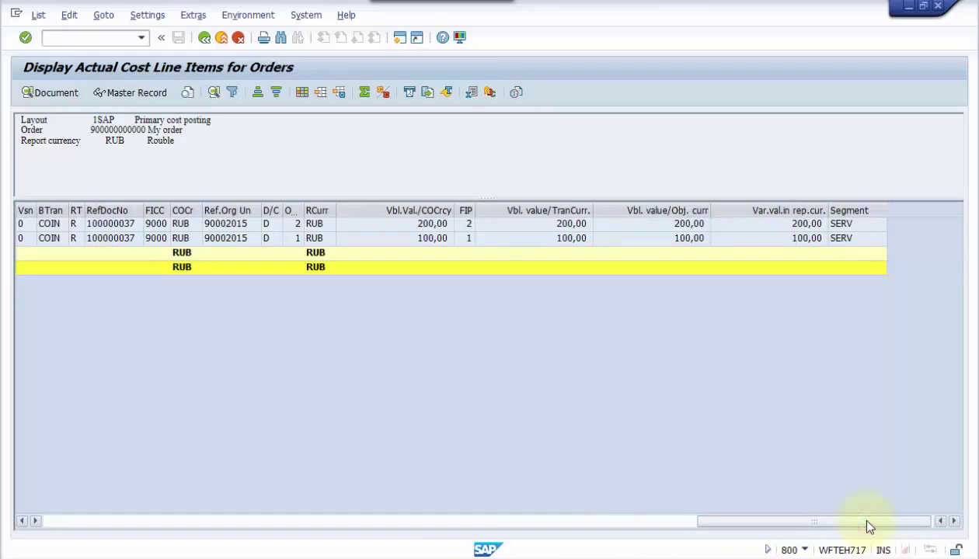
{"action": "left_click_drag", "start_coordinate": [868, 525], "coordinate": [188, 531]}
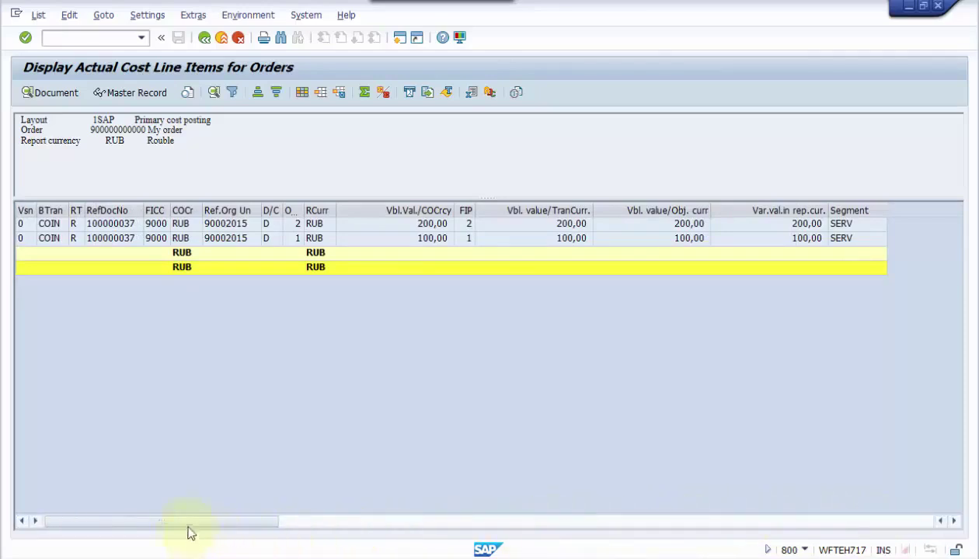
Exit the line item list, confirming the exit, and leave the KOB1 selection to return to SAP Easy Access
{"action": "left_click", "coordinate": [204, 37]}
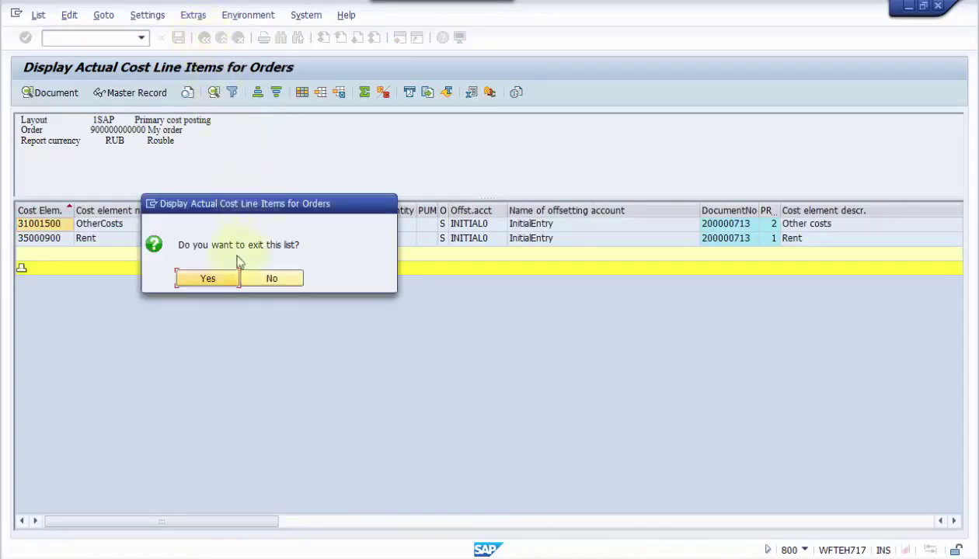
{"action": "left_click", "coordinate": [227, 278]}
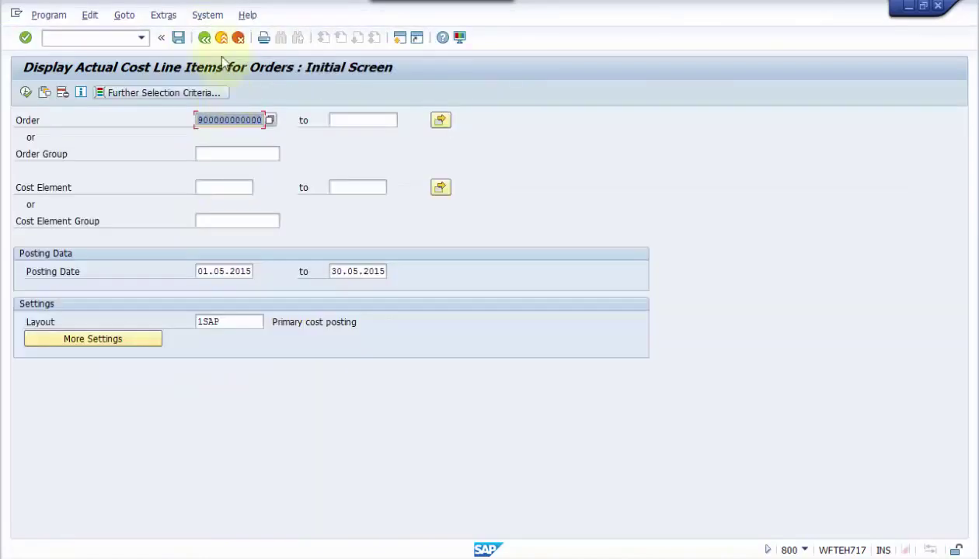
{"action": "left_click", "coordinate": [203, 38]}
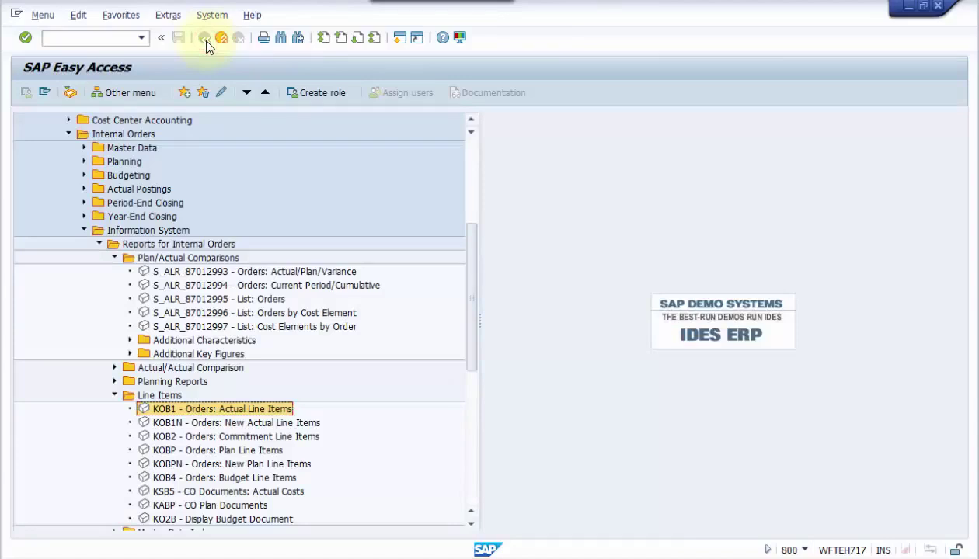
{"action": "left_click", "coordinate": [206, 39]}
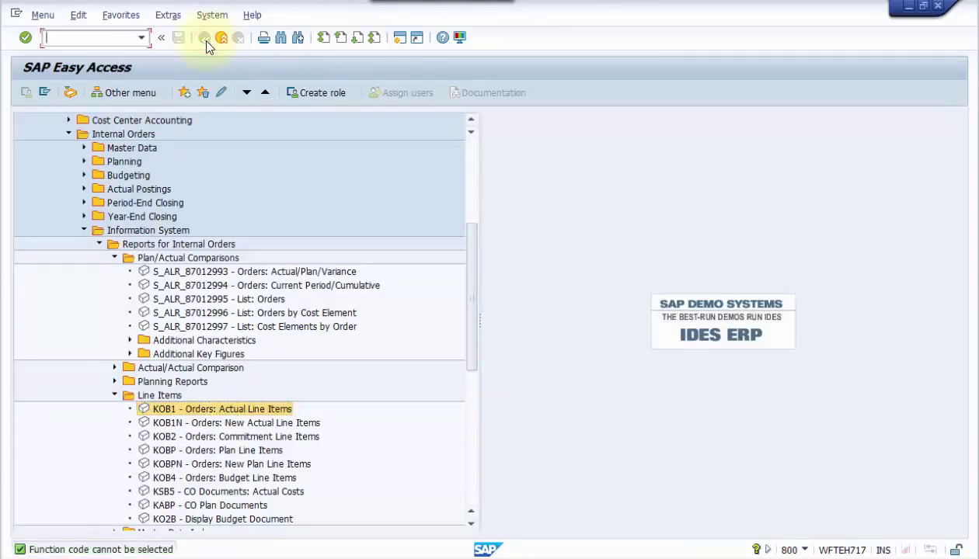